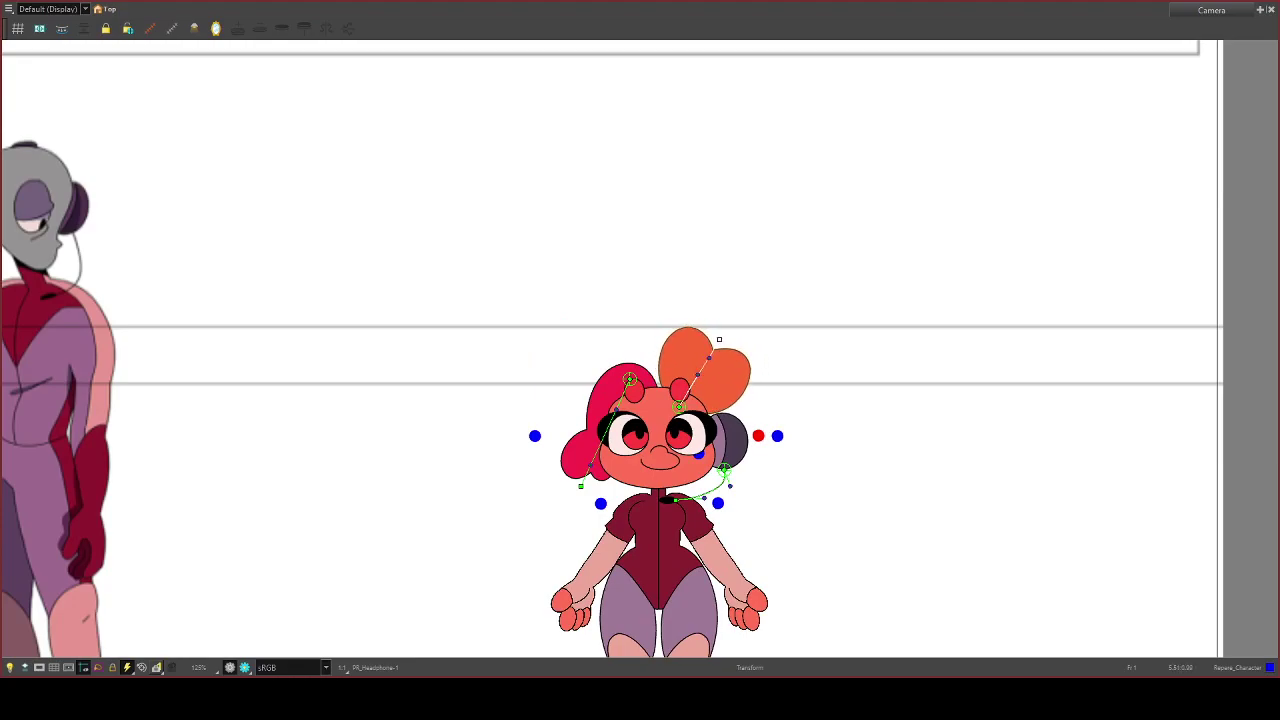
# Select the character's face group, including the head shape, and test a small move, undoing it.
pyautogui.scroll(-1, 718, 339)
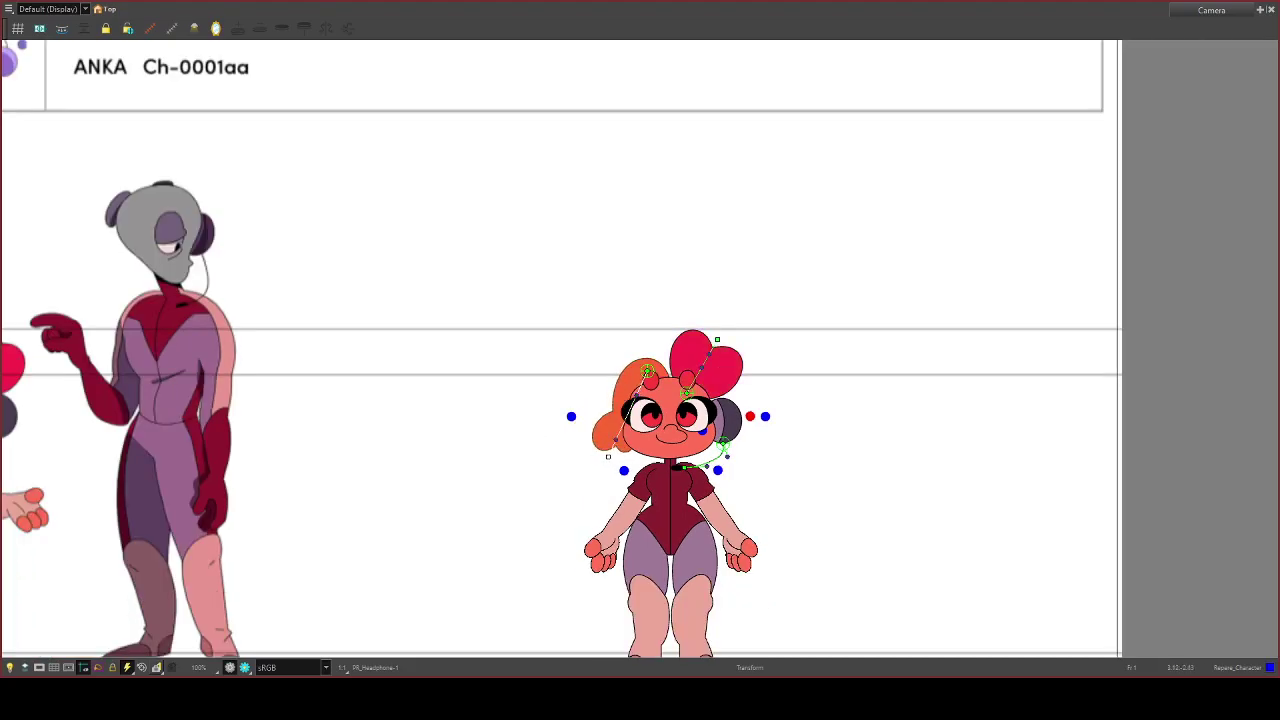
pyautogui.scroll(2, 714, 454)
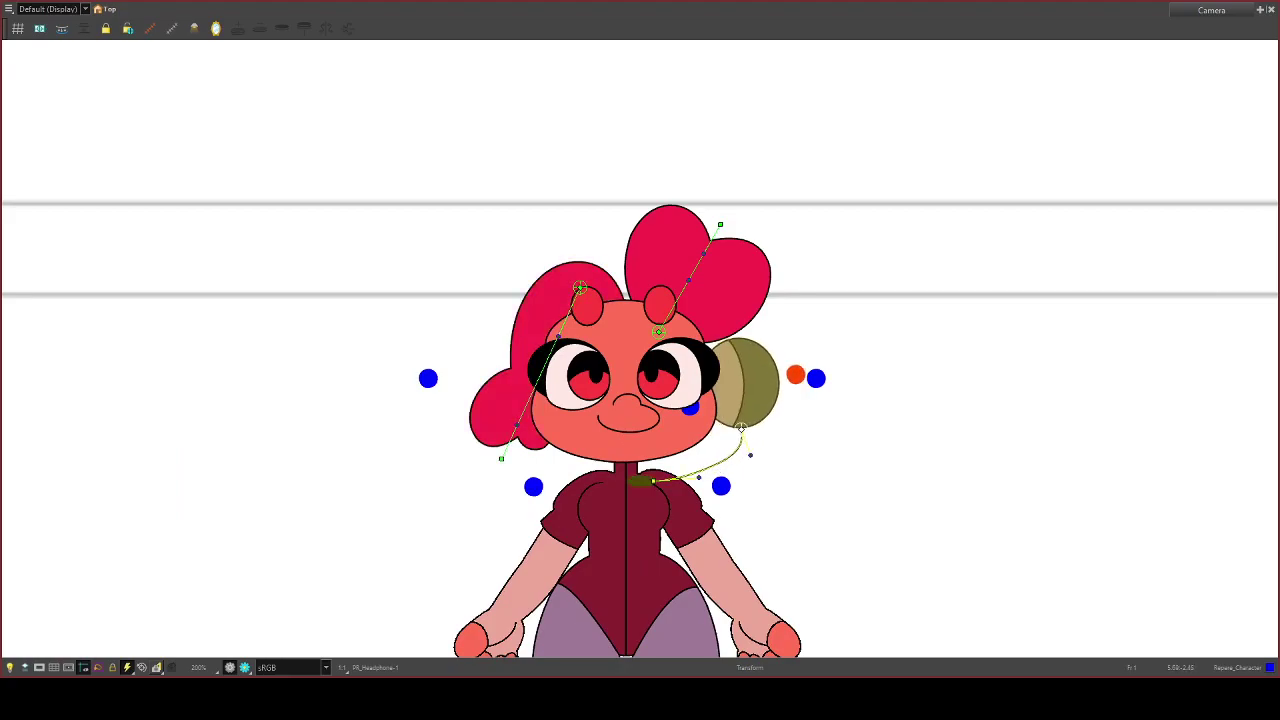
pyautogui.scroll(-2, 686, 400)
pyautogui.scroll(2, 654, 415)
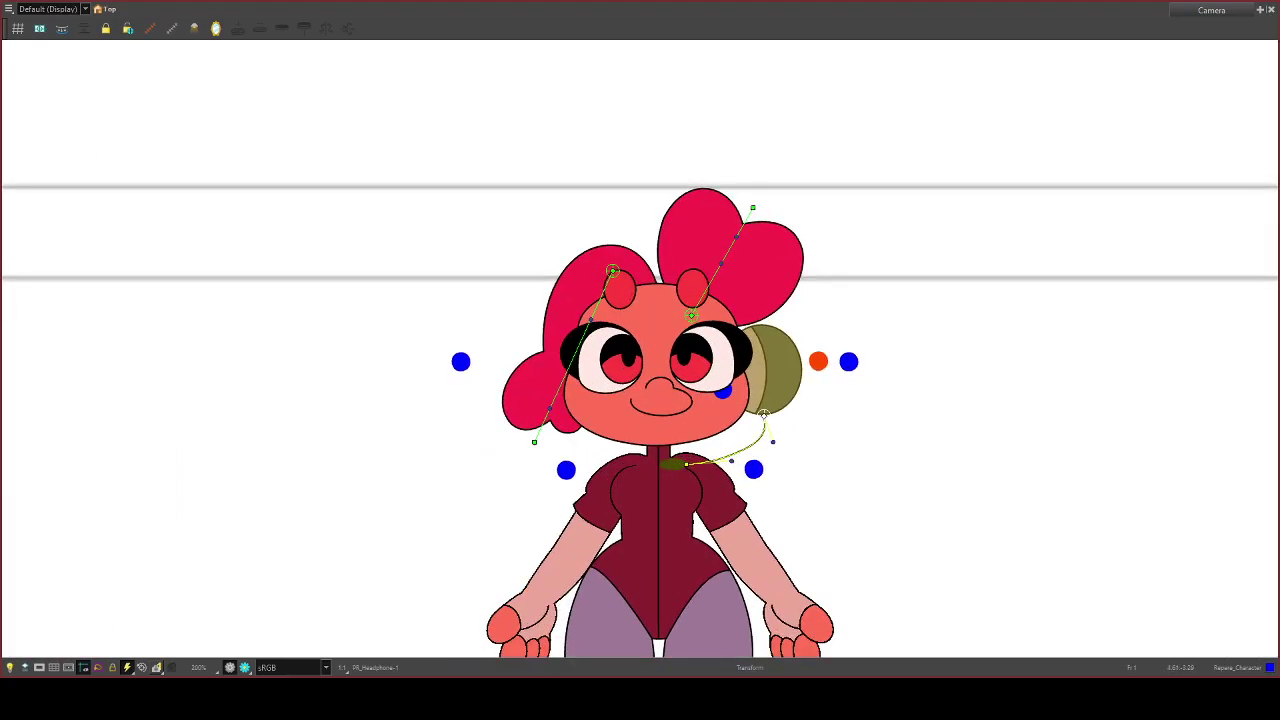
pyautogui.moveTo(693, 460); pyautogui.dragTo(686, 464)
pyautogui.press('b')
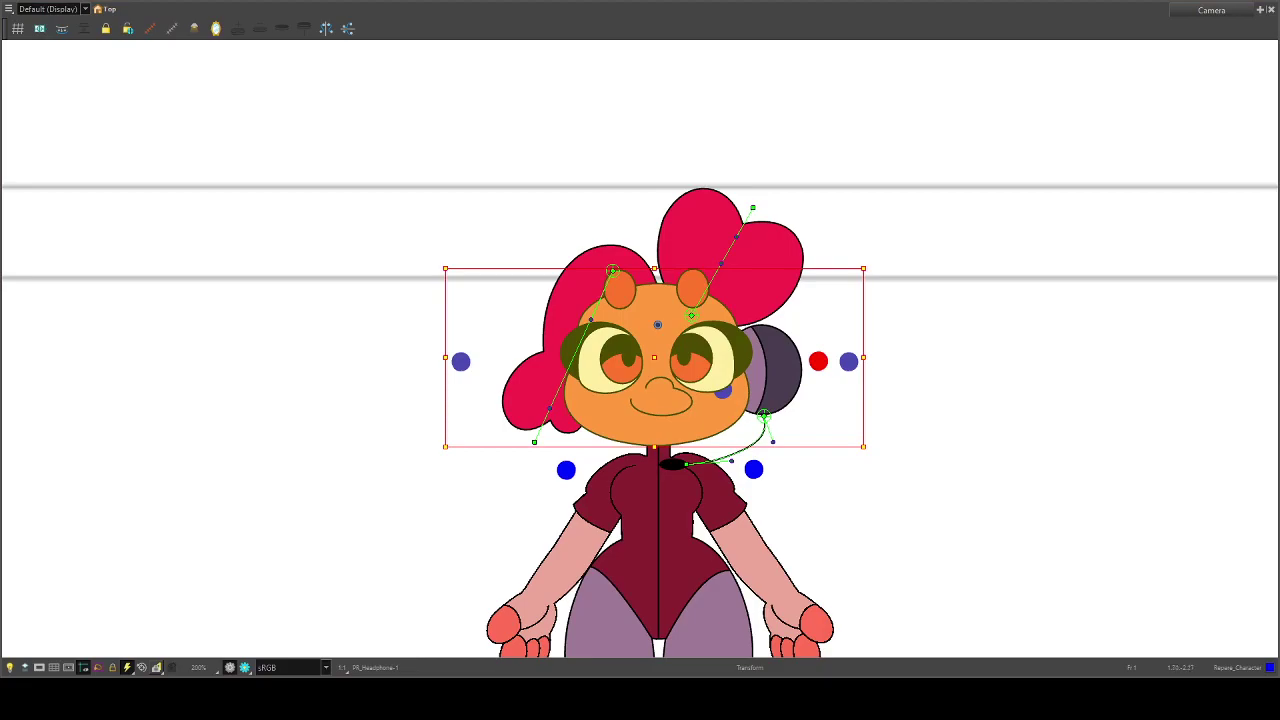
pyautogui.moveTo(657, 357)
pyautogui.mouseDown()
pyautogui.moveTo(690, 340)
pyautogui.moveTo(660, 348)
pyautogui.mouseUp()
pyautogui.hotkey('ctrl', 'z')
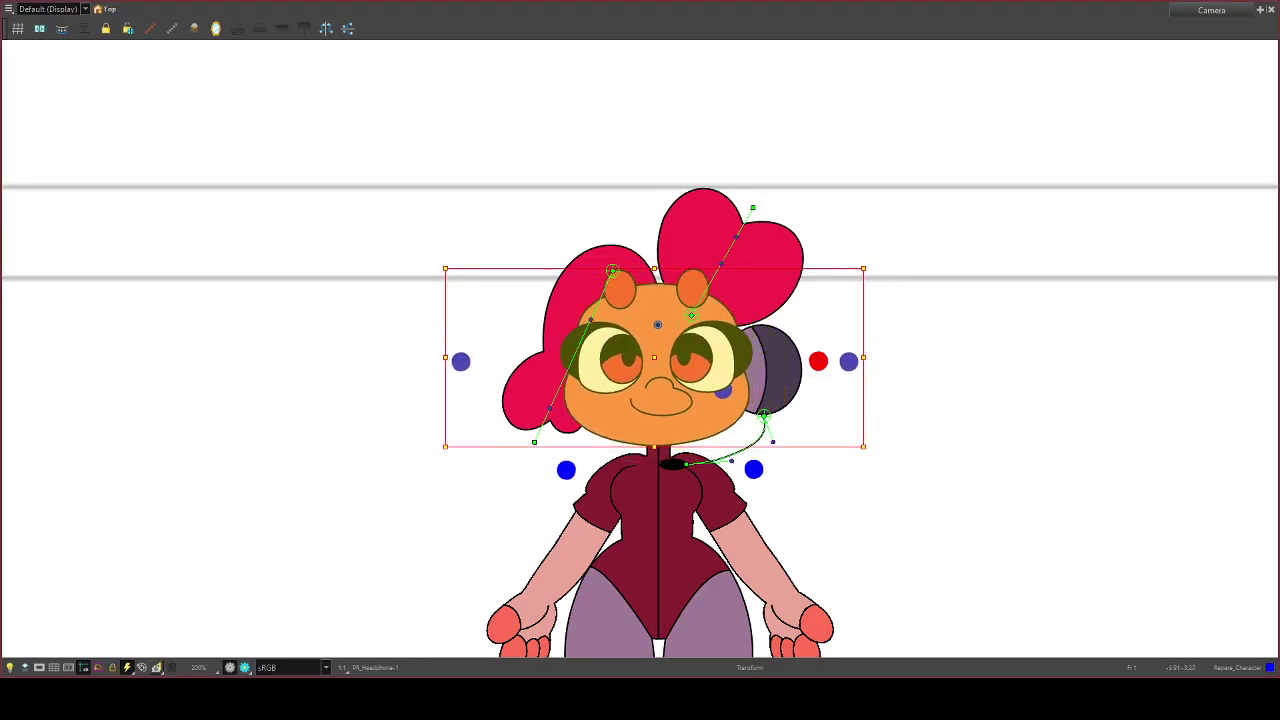
# Select the facial features without the head shape, test shifting them sideways, and undo the shift.
pyautogui.hotkey('shift', 'b')
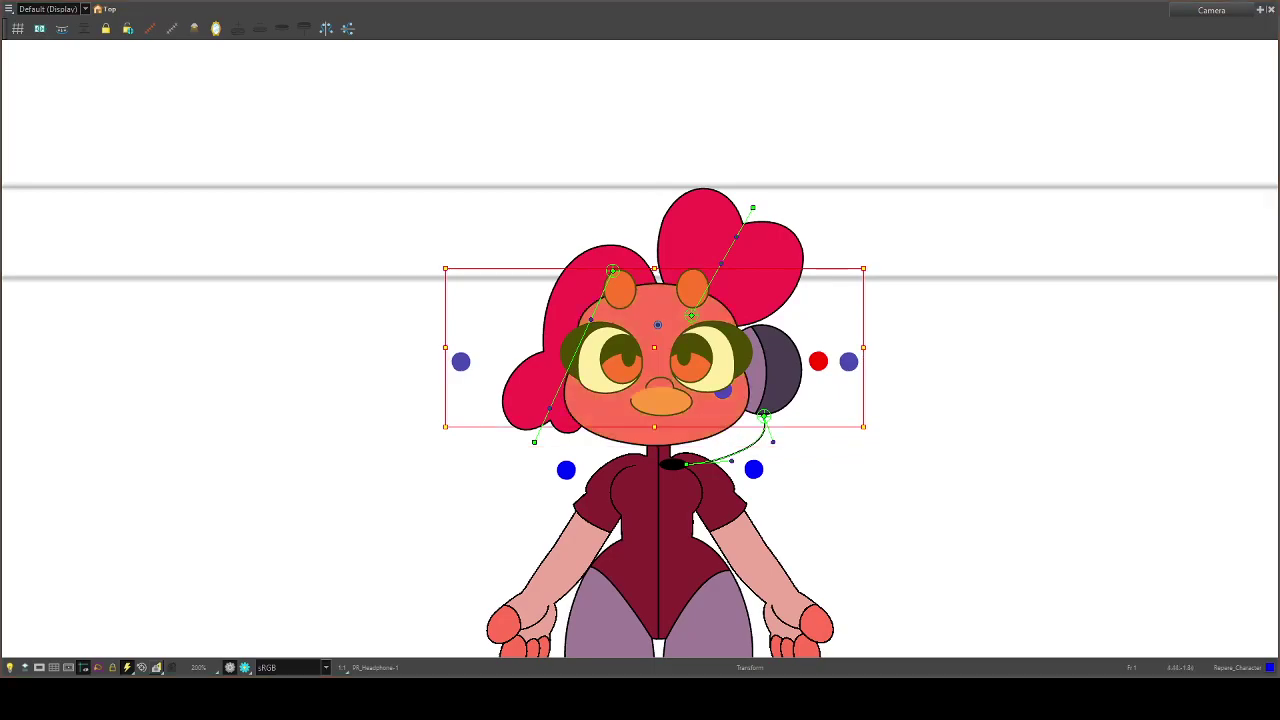
pyautogui.moveTo(654, 347)
pyautogui.mouseDown()
pyautogui.moveTo(687, 347)
pyautogui.moveTo(630, 347)
pyautogui.moveTo(664, 347)
pyautogui.mouseUp()
pyautogui.hotkey('ctrl', 'z')
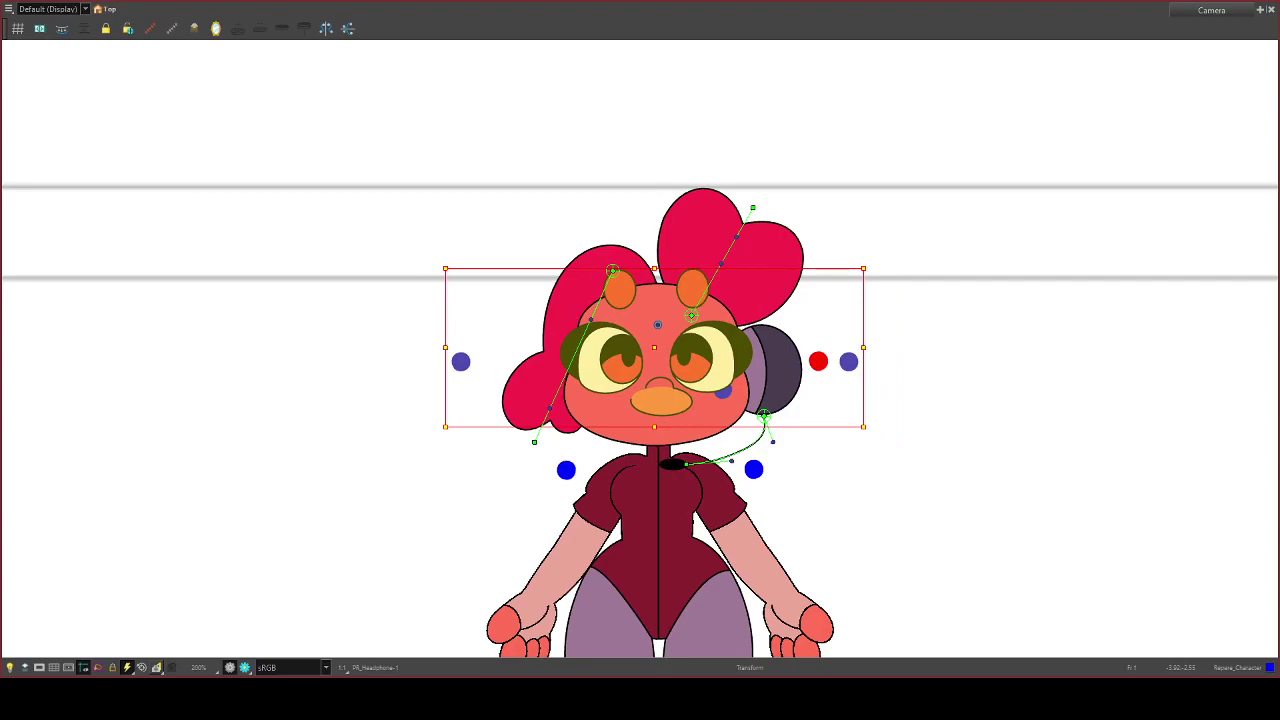
pyautogui.hotkey('ctrl', 'z')
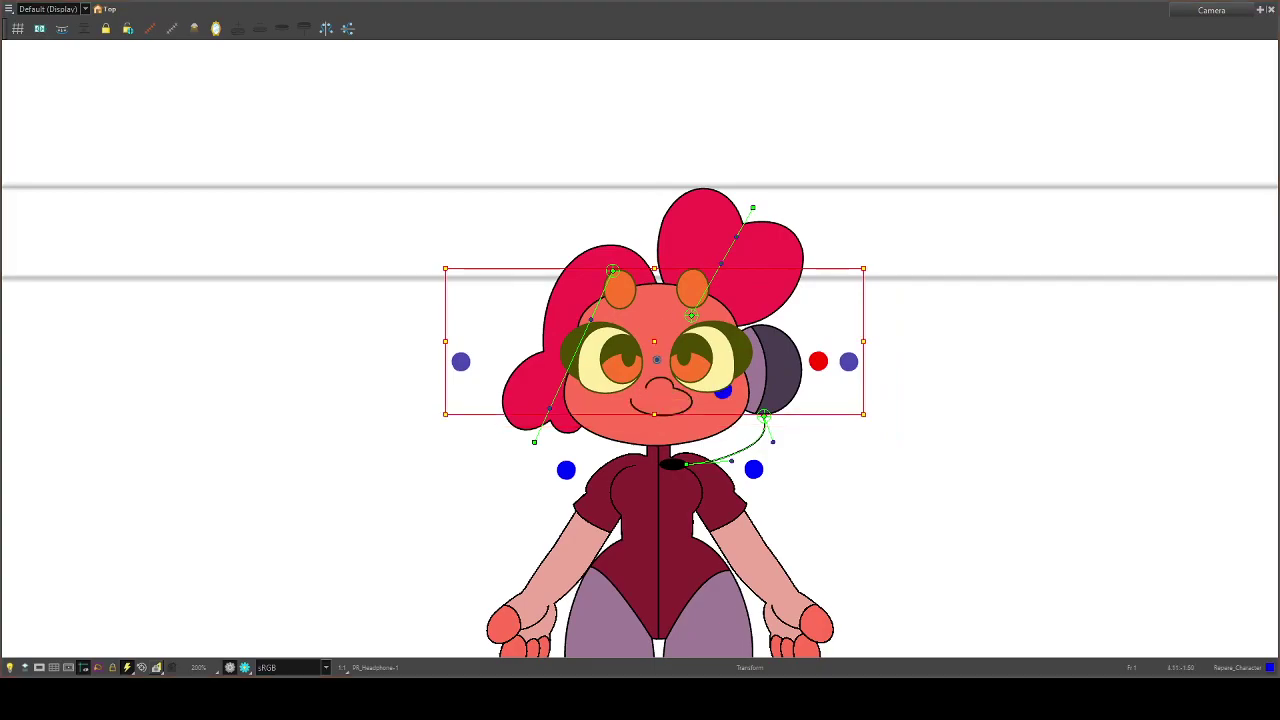
pyautogui.press('Return')
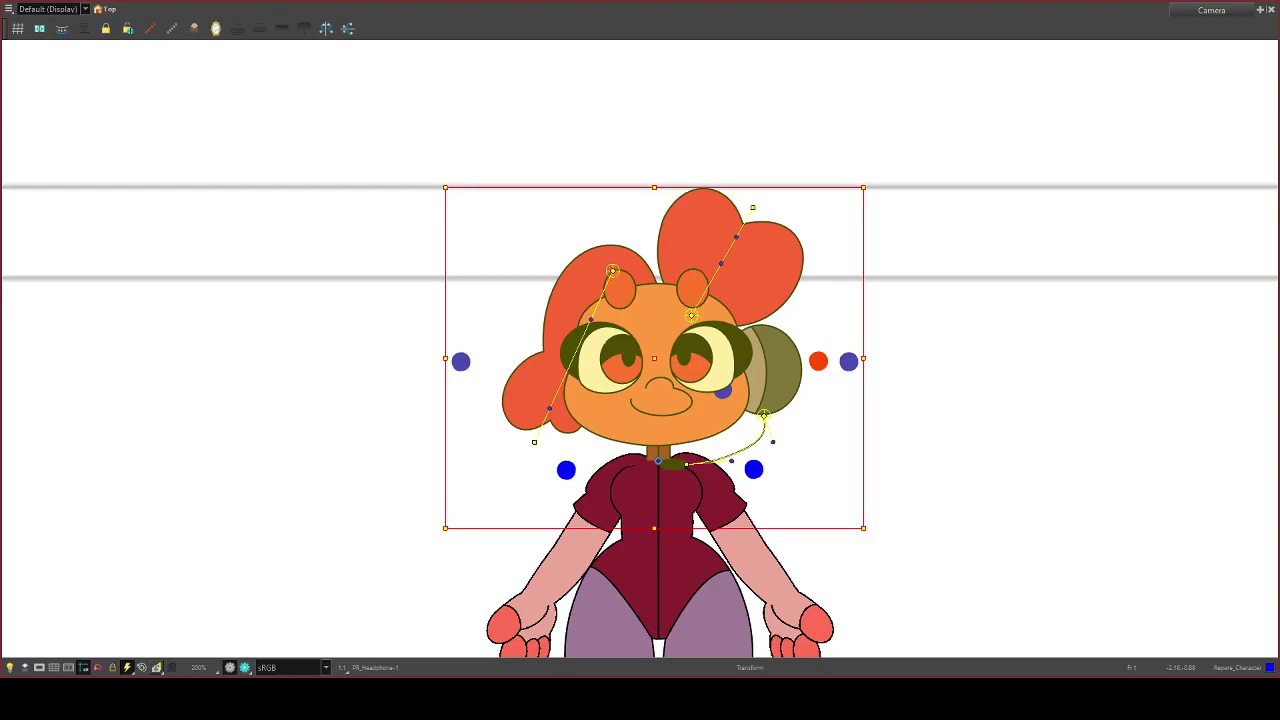
# Select the upper-body group containing the head, torso and both arms to examine what it controls.
pyautogui.press('Escape')
pyautogui.hotkey('ctrl', 'a')
pyautogui.press('2')
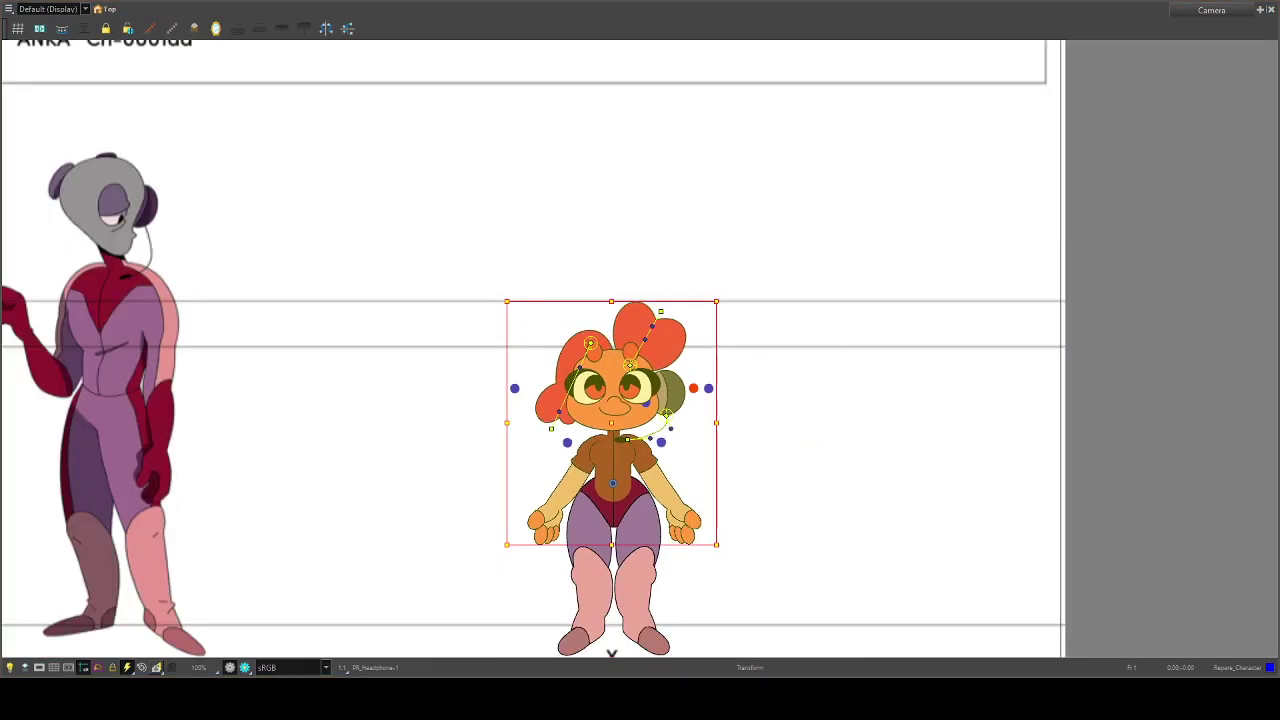
pyautogui.press('2')
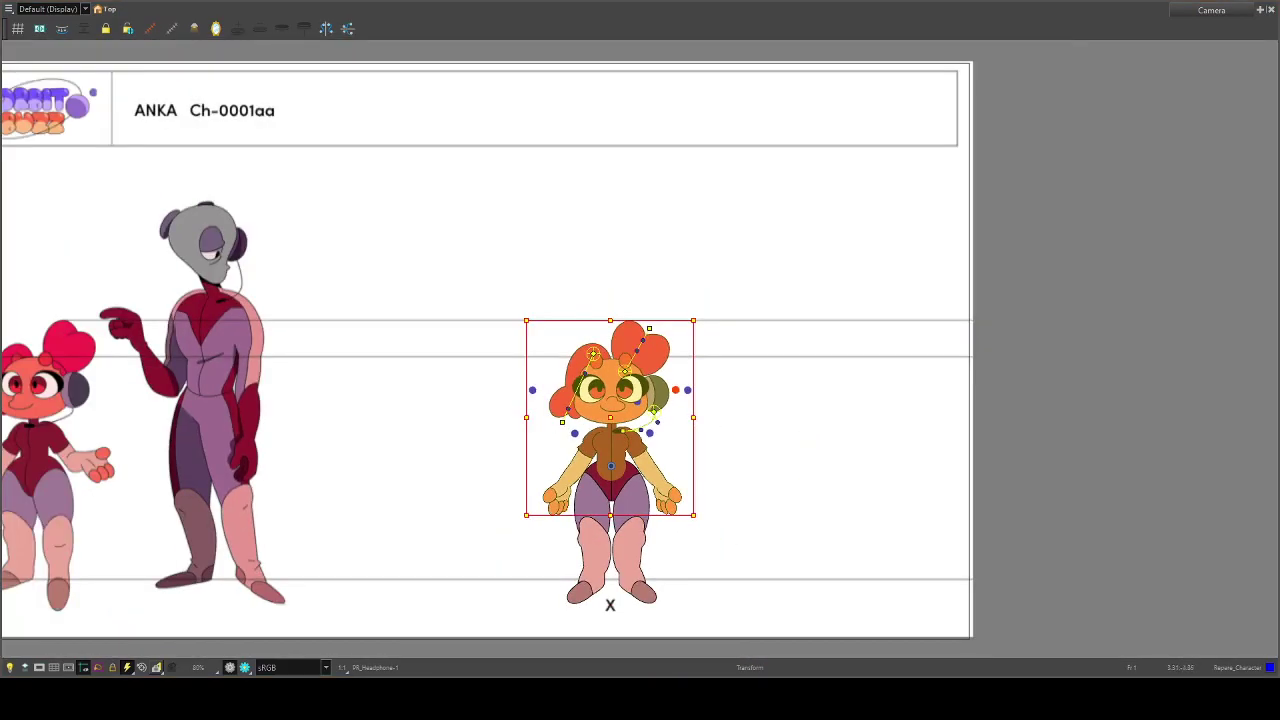
pyautogui.press('1')
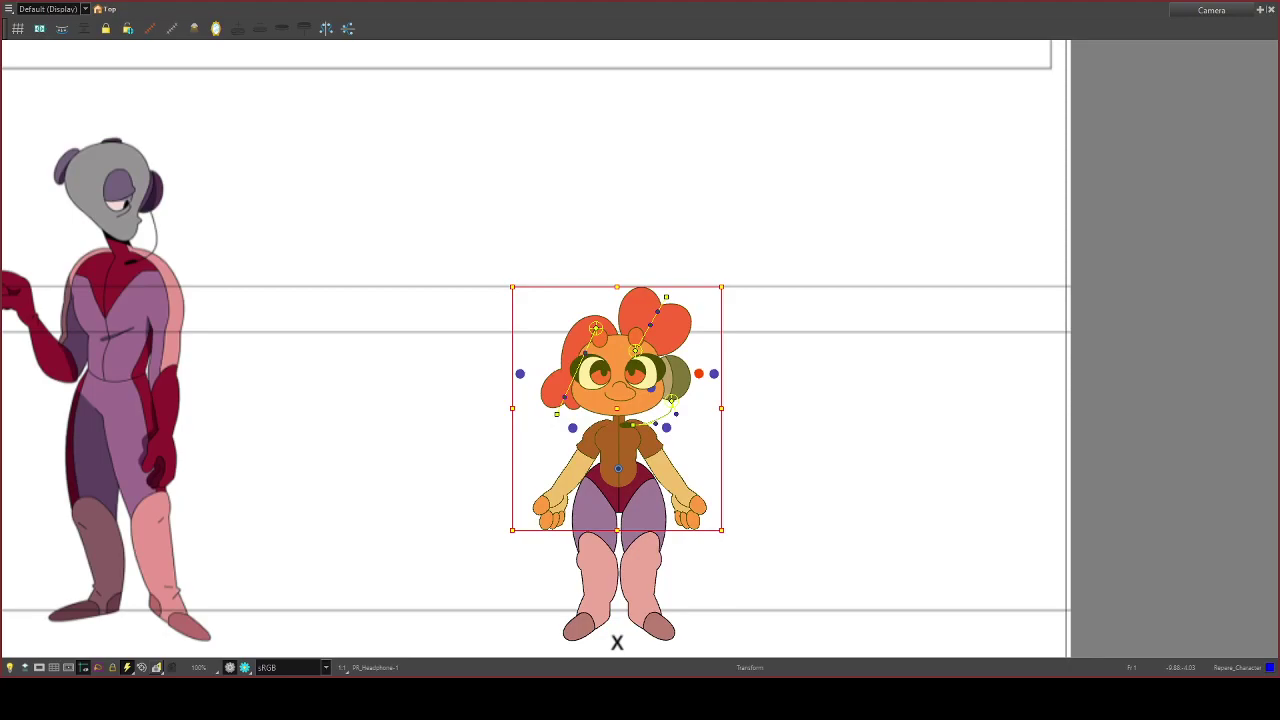
# Test raising the character's left arm to horizontal at the shoulder and swinging its forearm upward, undoing the forearm swing.
pyautogui.click(685, 490)
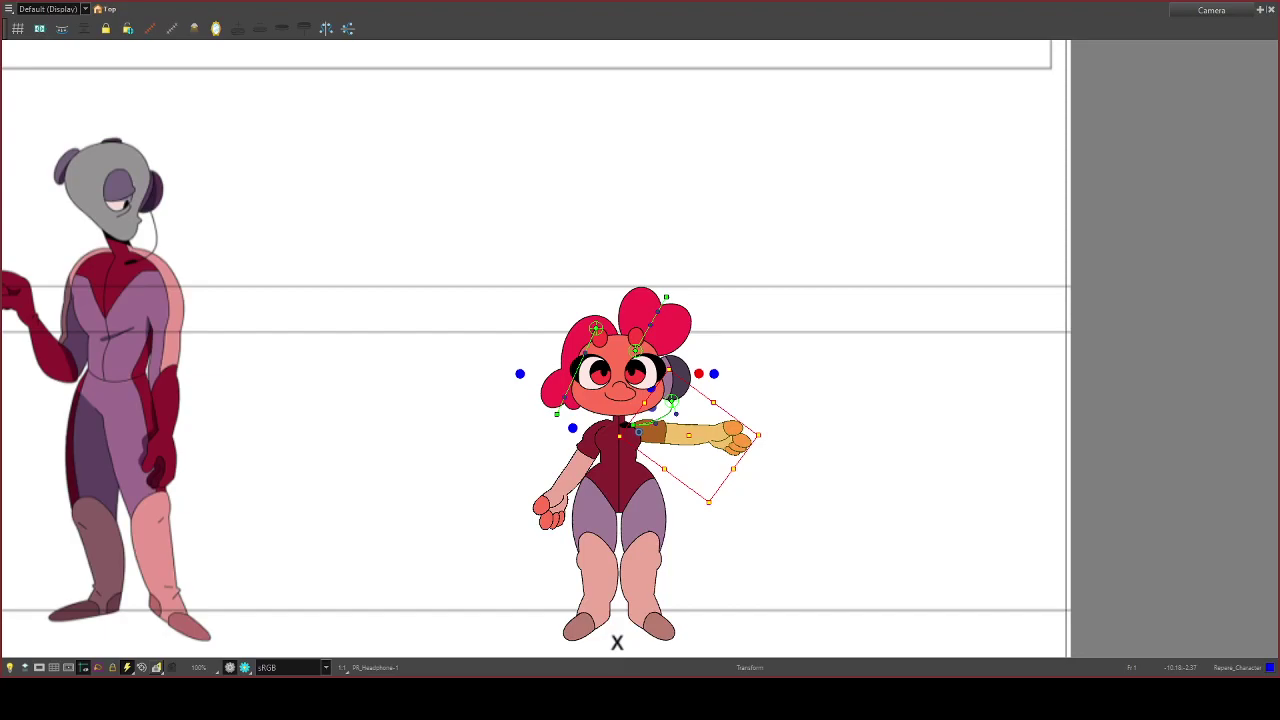
pyautogui.hotkey('ctrl', 'z')
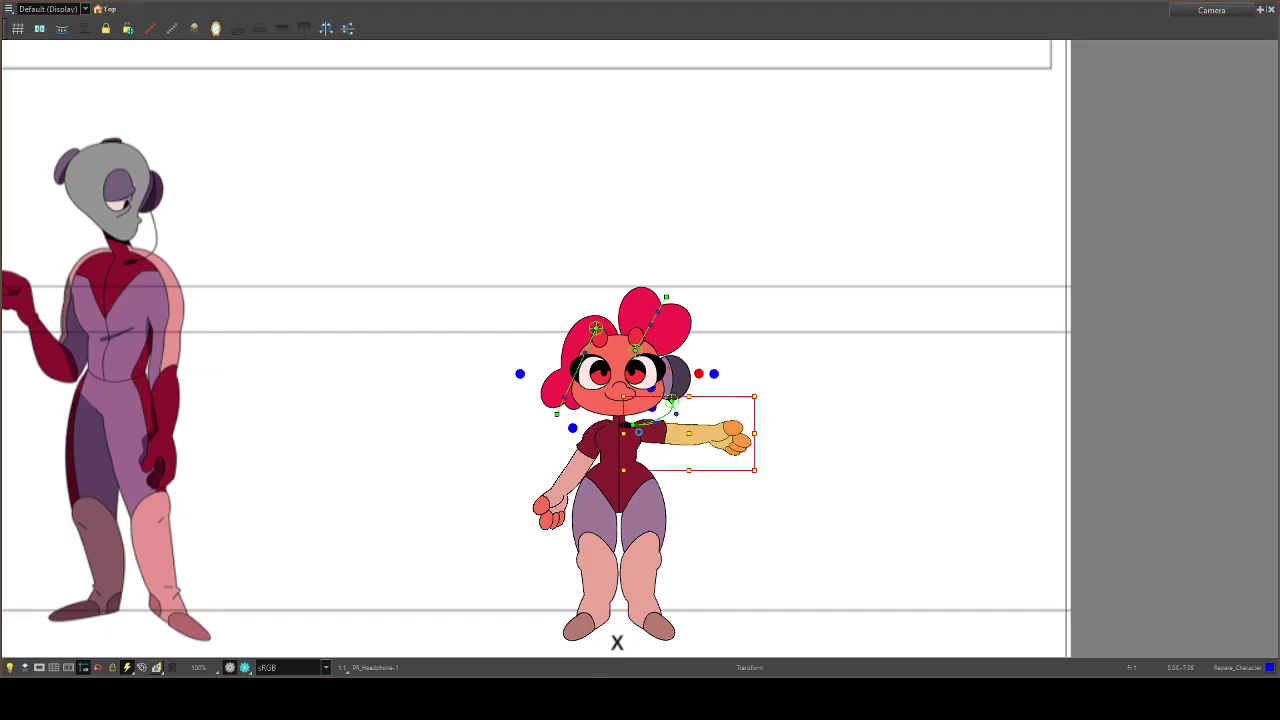
pyautogui.hotkey('ctrl', 'shift', 'z')
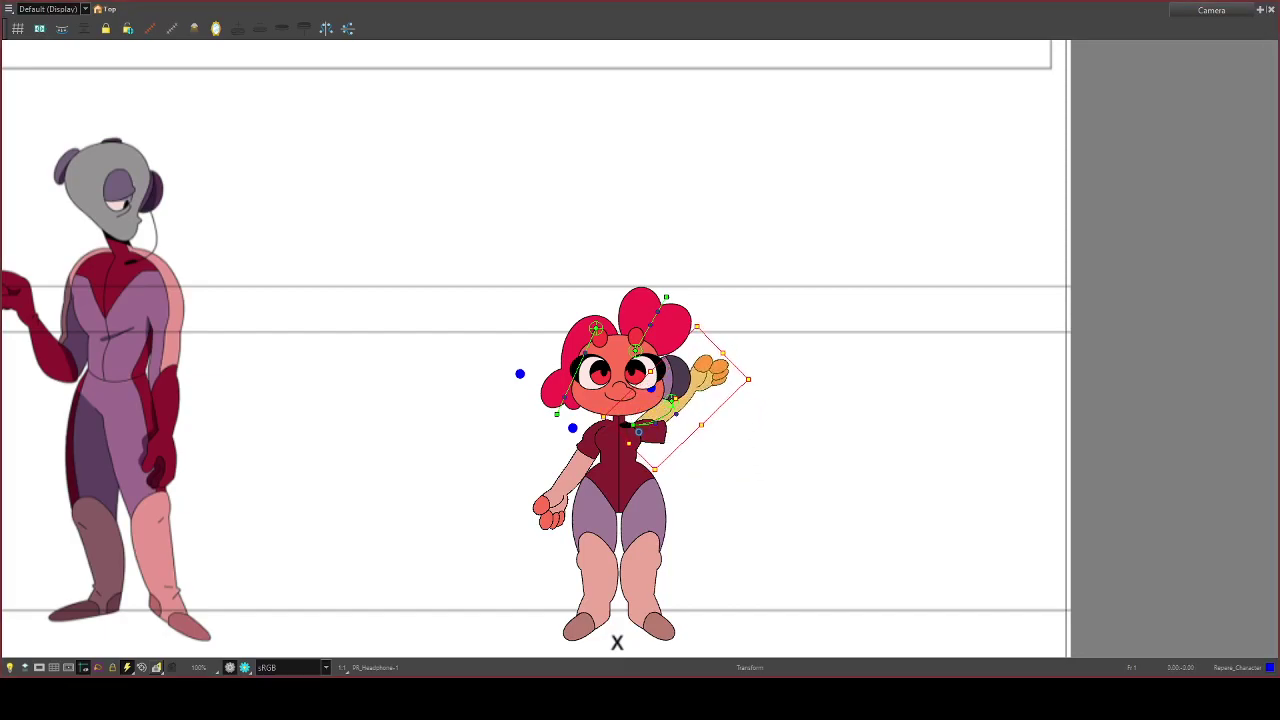
pyautogui.hotkey('ctrl', 'z')
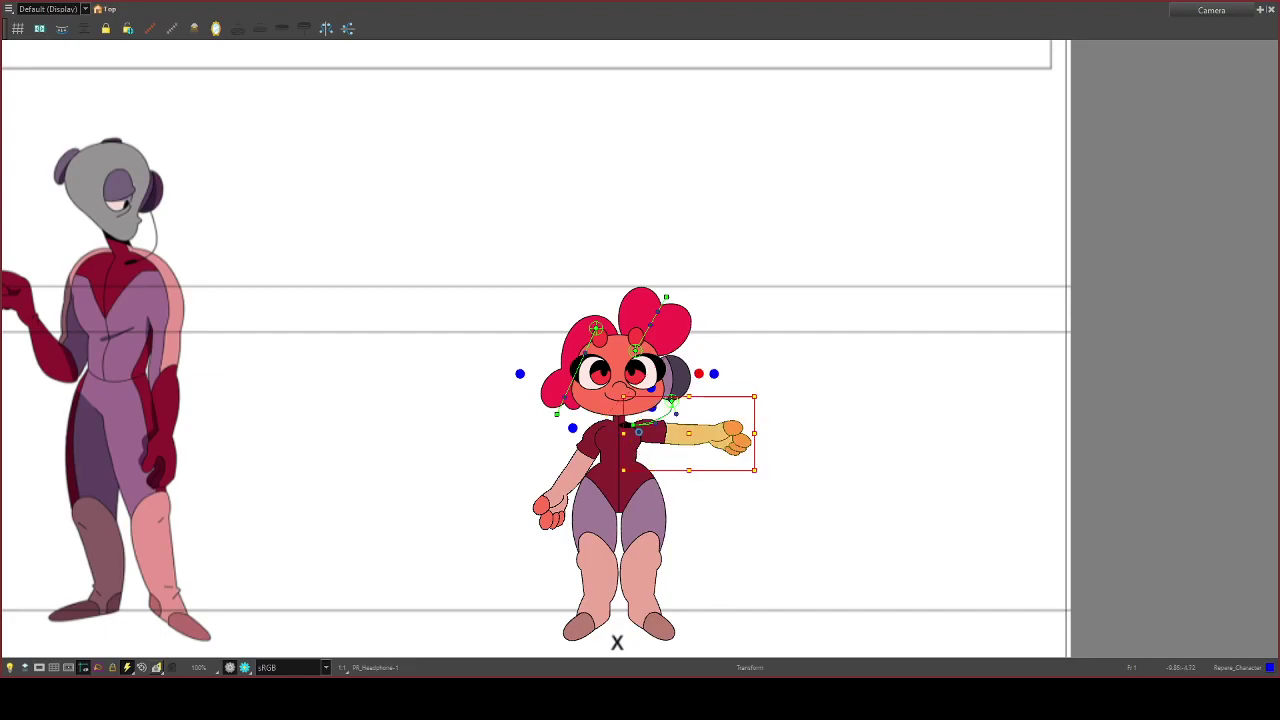
# Select the left forearm with its elbow pivot, test bending it upward, and undo the arm back to its rest pose.
pyautogui.hotkey('shift', 'b')
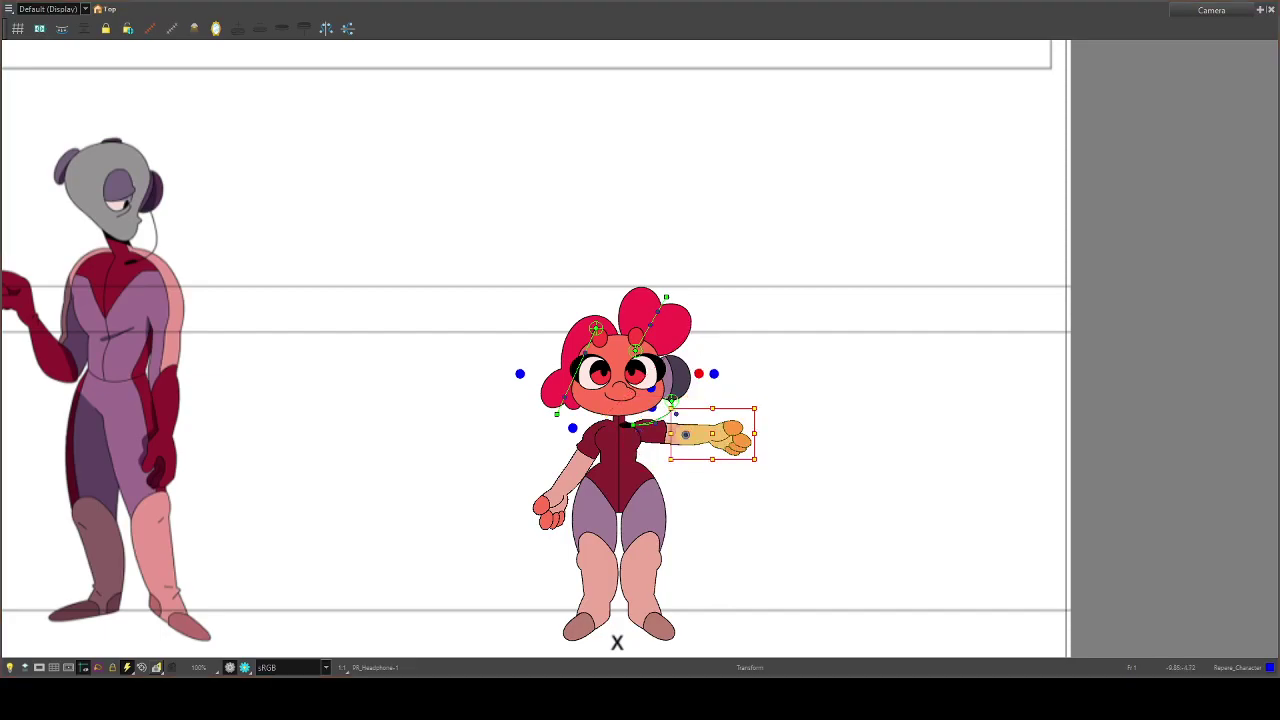
pyautogui.moveTo(735, 440); pyautogui.dragTo(702, 392)
pyautogui.hotkey('ctrl', 'z')
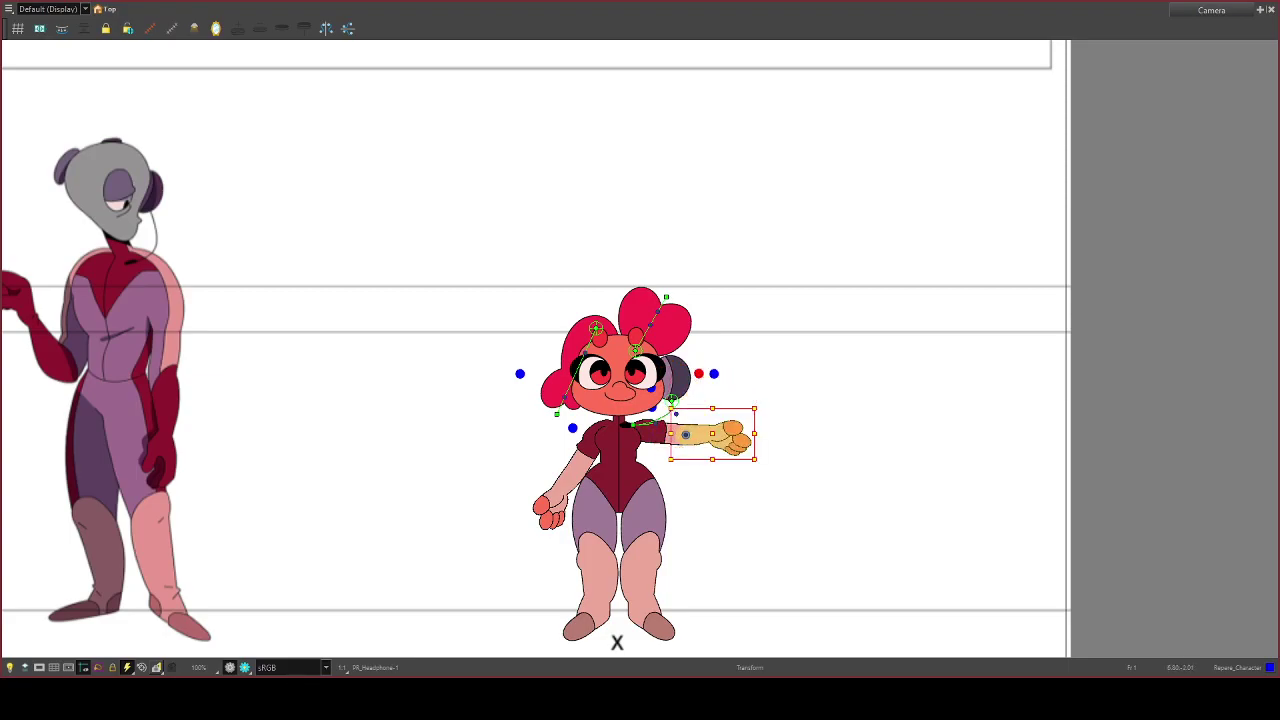
pyautogui.hotkey('ctrl', 'z')
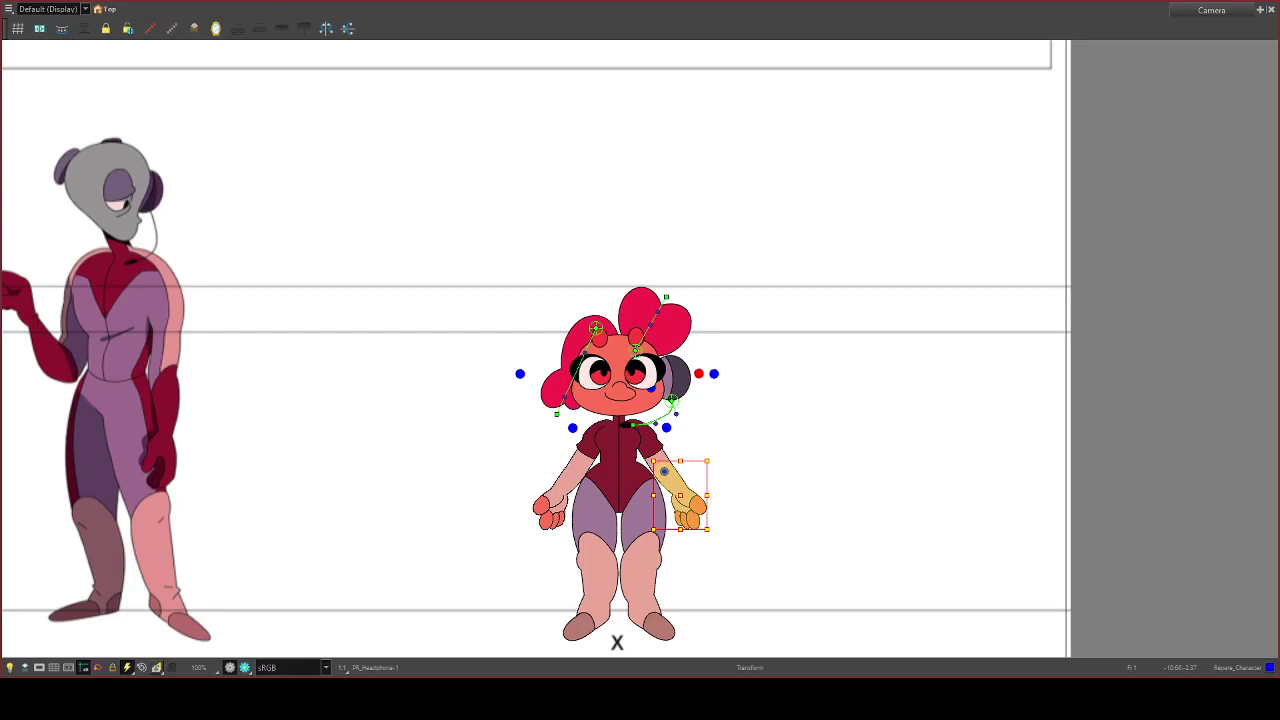
# Select the fingers and the whole hand of the left arm, test rotating the hand, and undo the rotation.
pyautogui.click(688, 515)
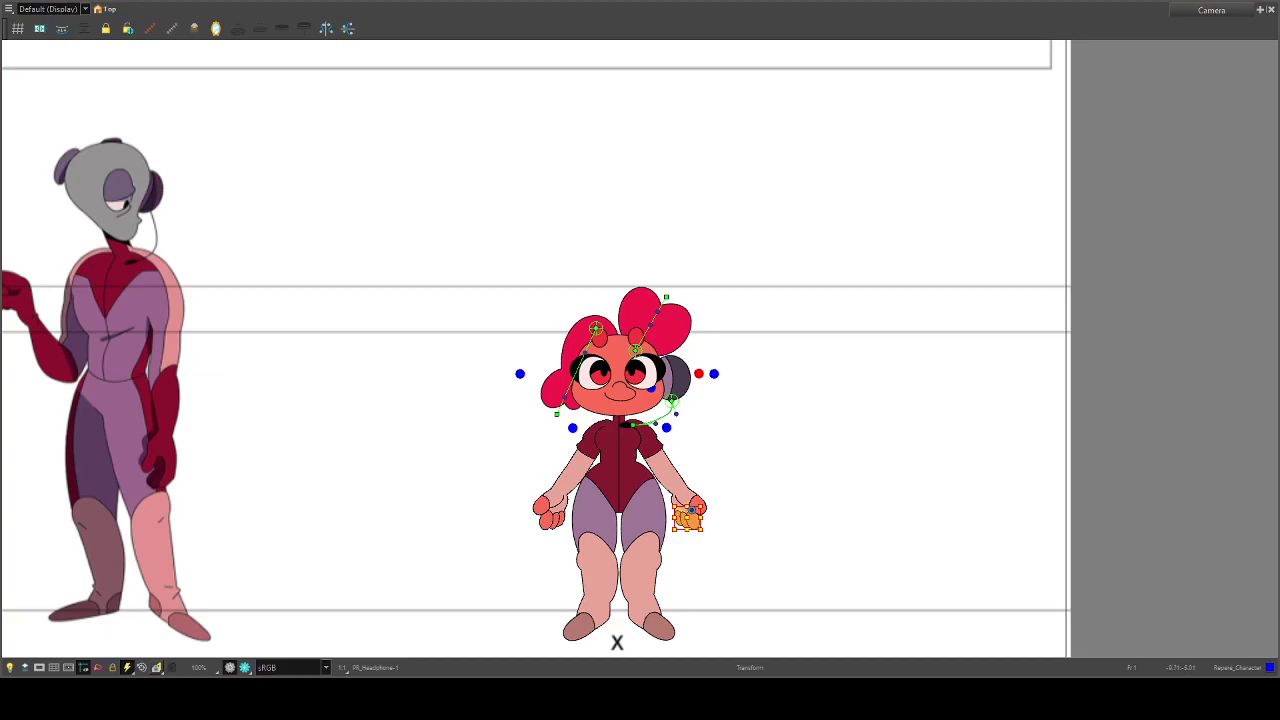
pyautogui.press(']')
pyautogui.moveTo(710, 528); pyautogui.dragTo(720, 518)
pyautogui.hotkey('ctrl', 'z')
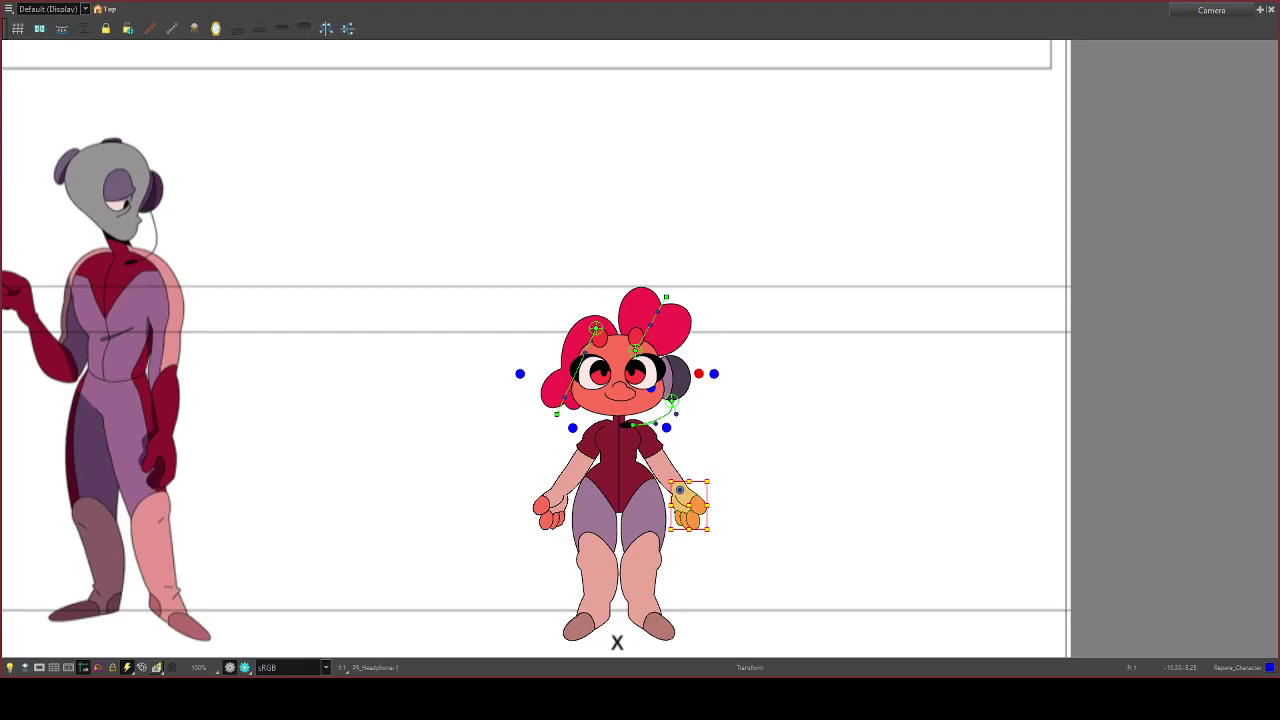
# Examine the body hierarchy by selecting the upper-body group, the lower-body group, the hips alone and both legs.
pyautogui.press('b')
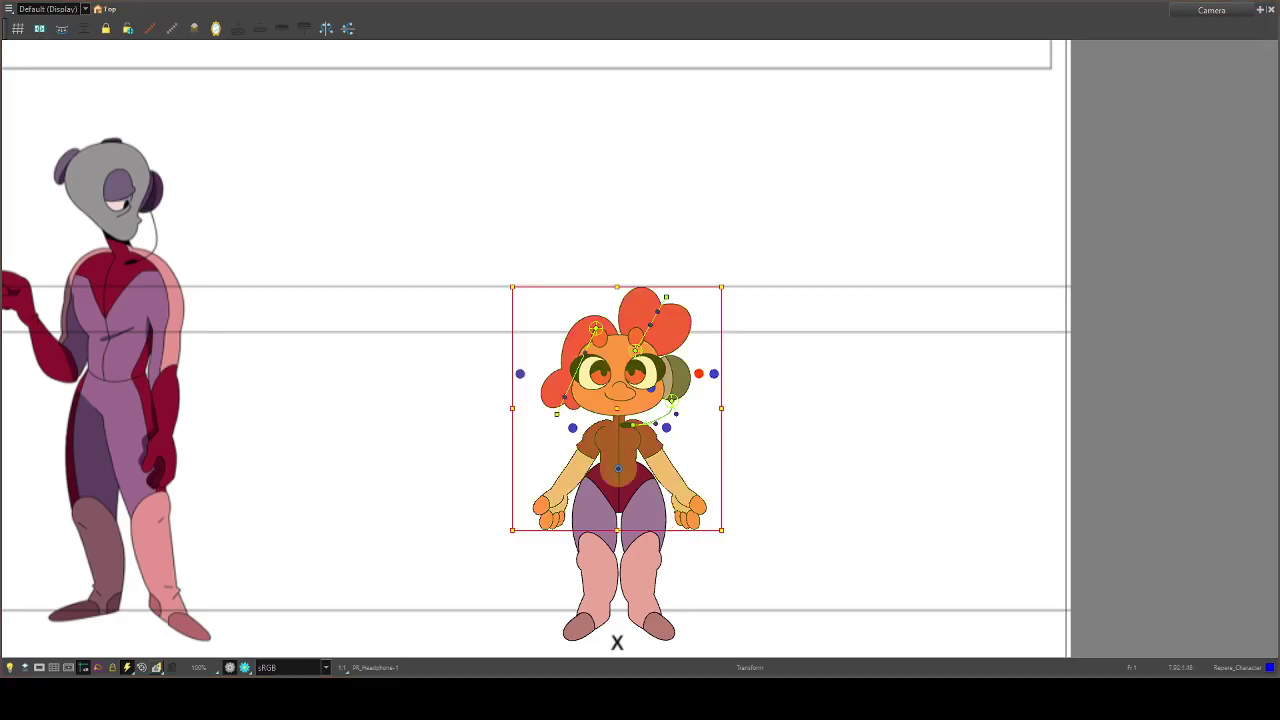
pyautogui.moveTo(722, 287)
pyautogui.mouseDown()
pyautogui.moveTo(762, 312)
pyautogui.moveTo(722, 287)
pyautogui.mouseUp()
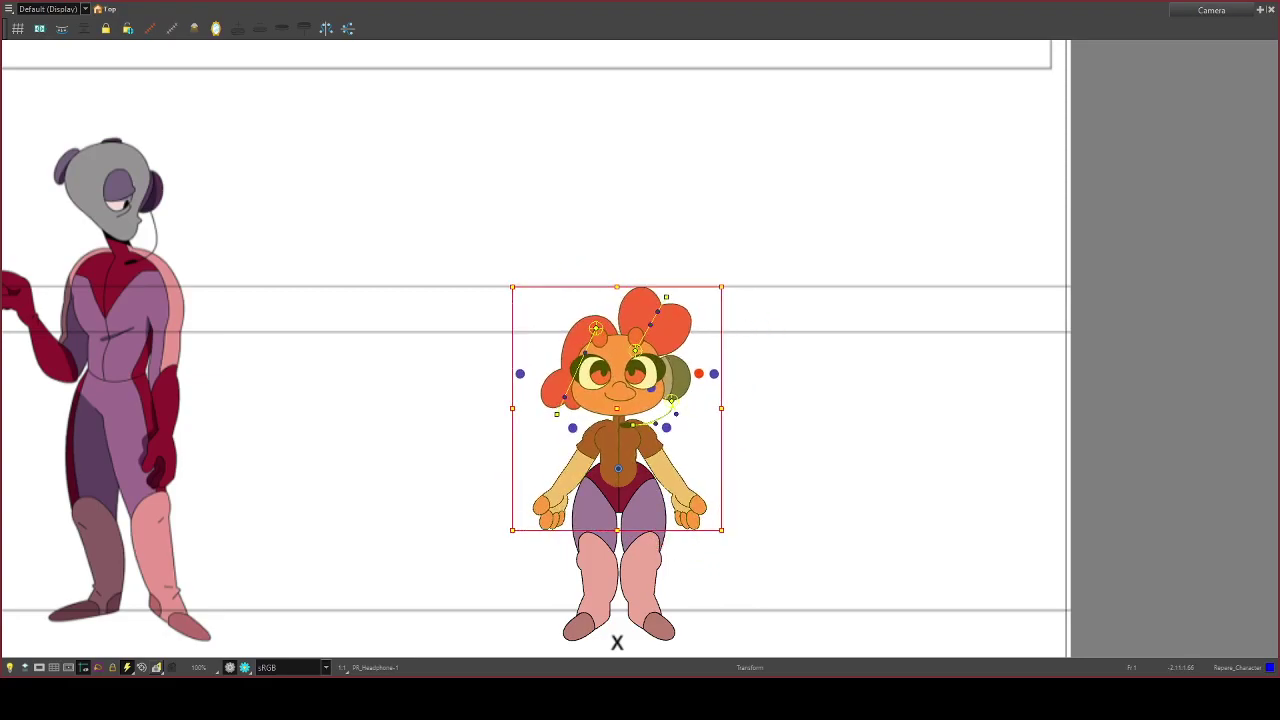
pyautogui.press('/')
pyautogui.press('2')
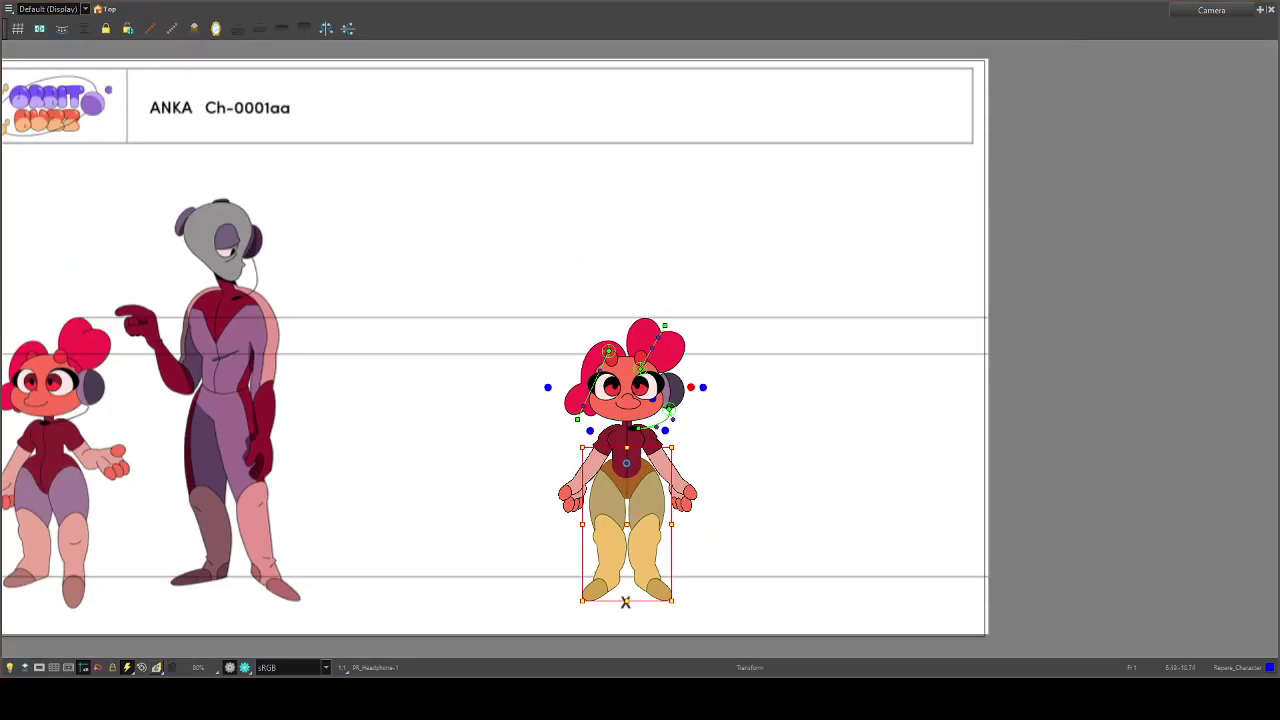
pyautogui.moveTo(640, 612)
pyautogui.mouseDown()
pyautogui.moveTo(700, 592)
pyautogui.moveTo(560, 598)
pyautogui.moveTo(590, 608)
pyautogui.moveTo(700, 590)
pyautogui.moveTo(625, 602)
pyautogui.mouseUp()
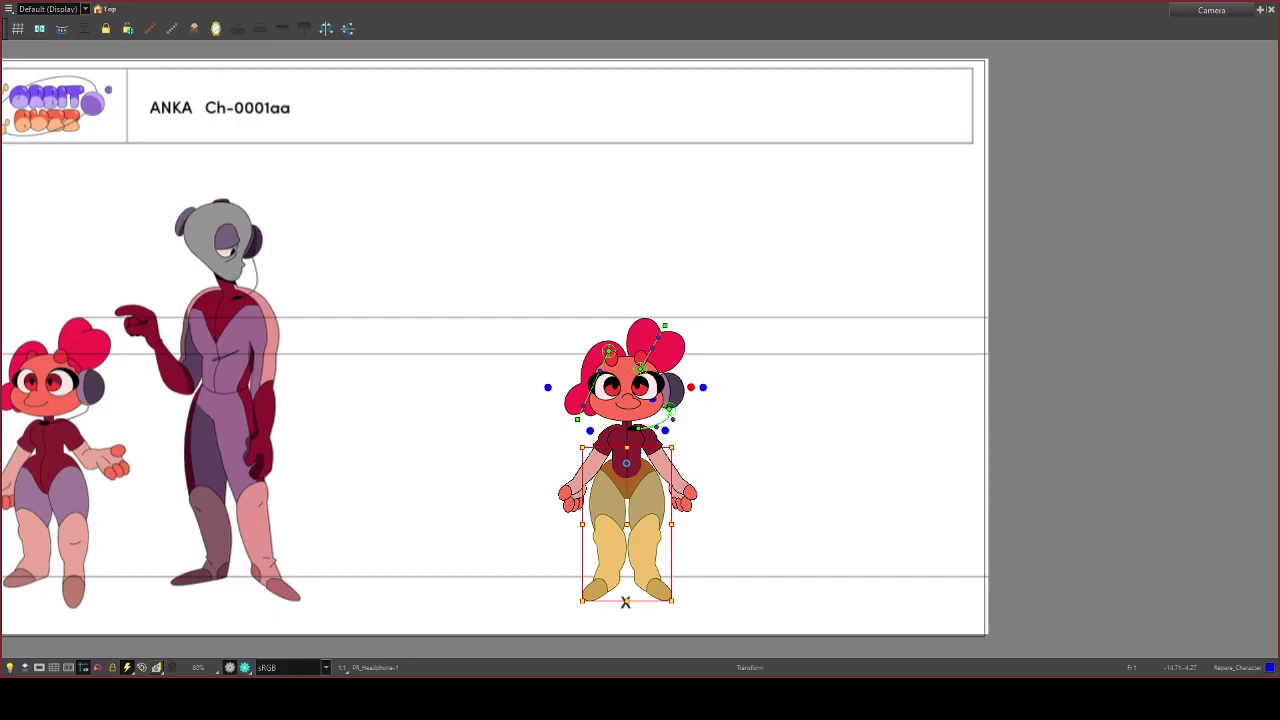
pyautogui.press('b')
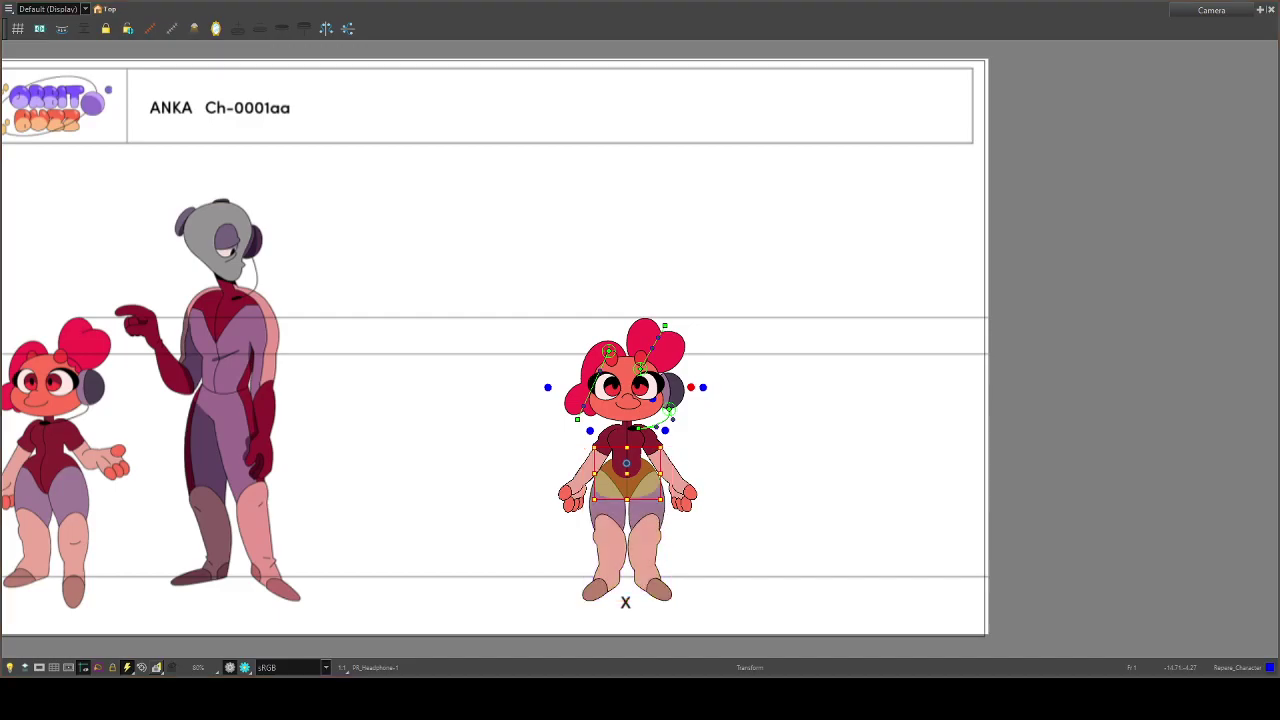
pyautogui.hotkey('shift', 'b')
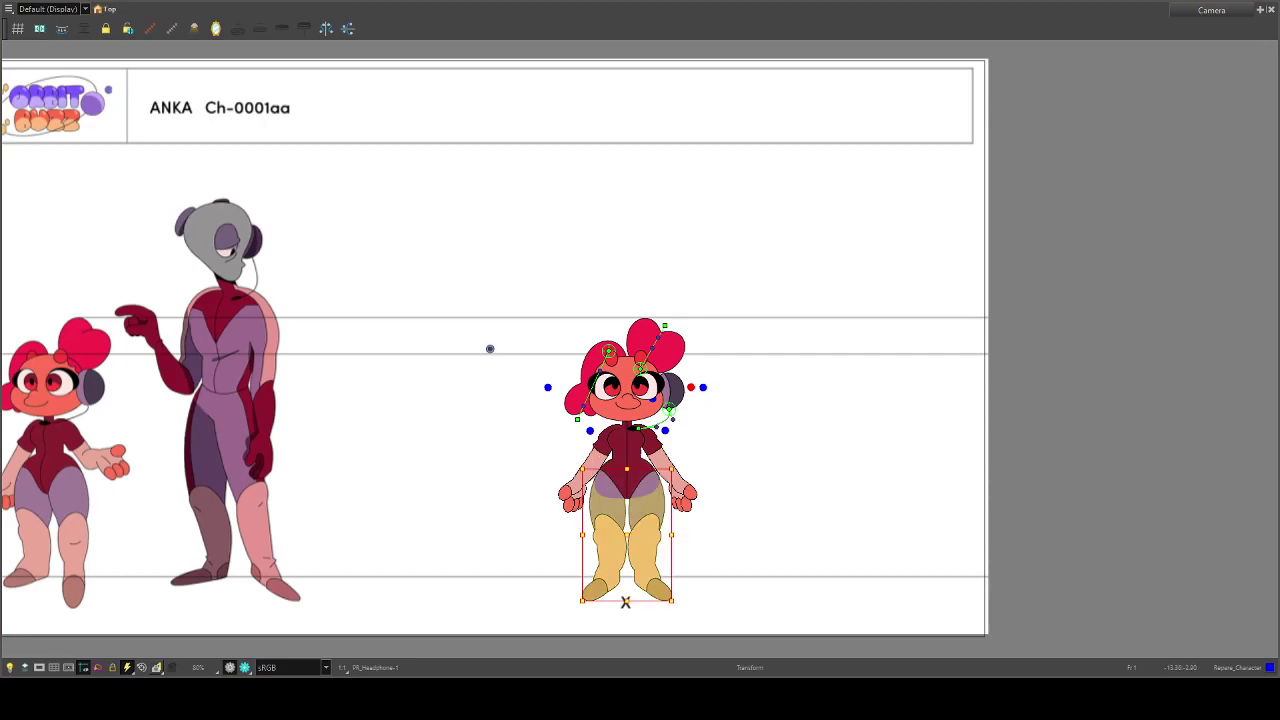
# Test rotating the character's right leg outward from the hip and select its lower leg with the foot.
pyautogui.hotkey('shift', 'b')
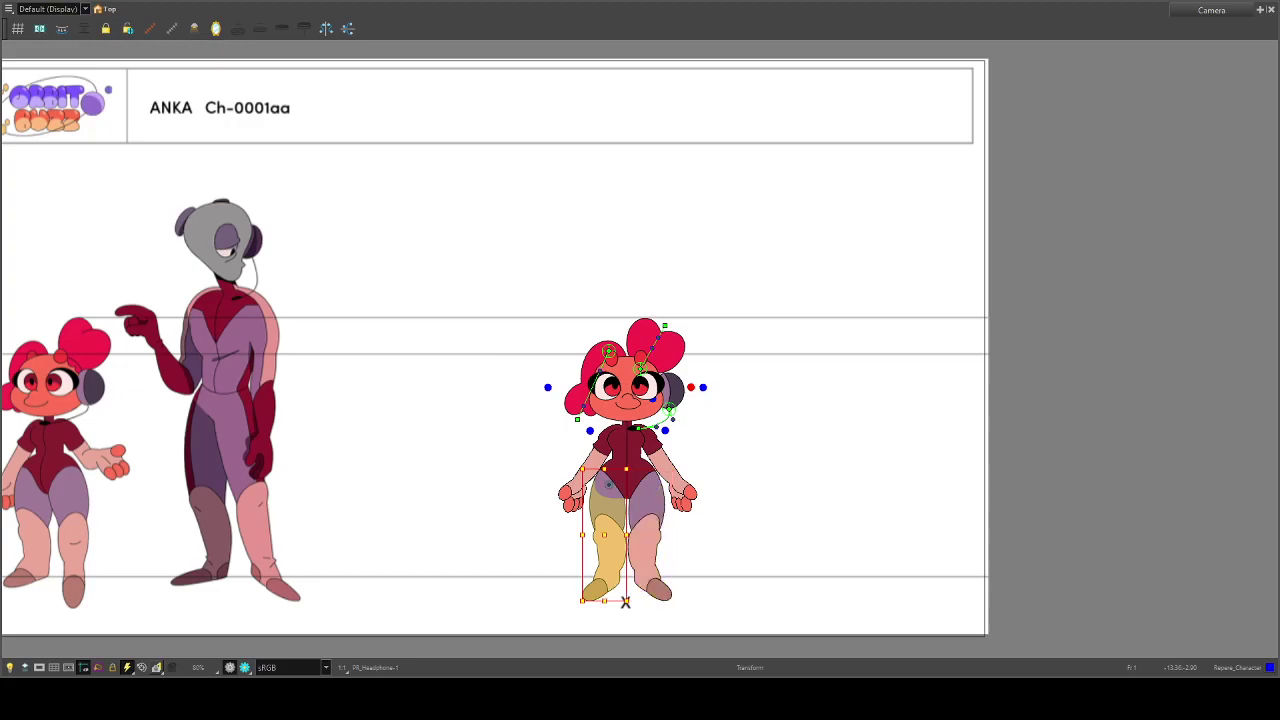
pyautogui.moveTo(625, 601); pyautogui.dragTo(546, 584)
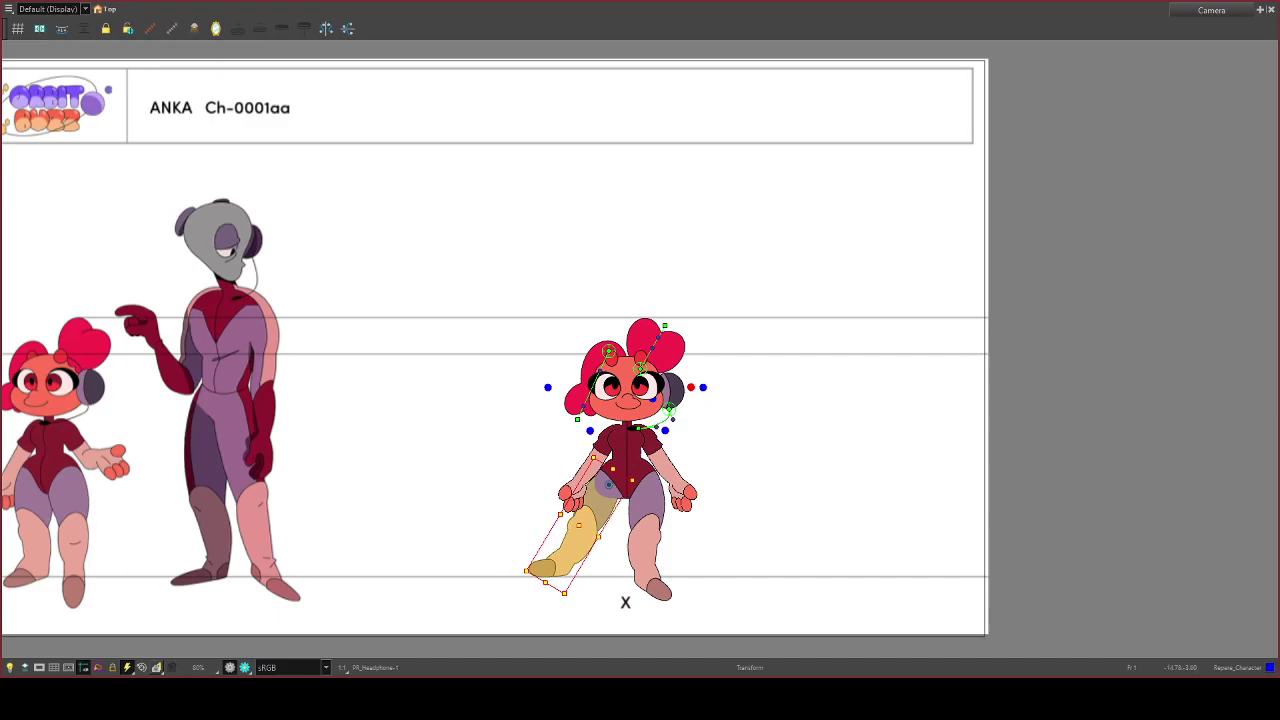
pyautogui.hotkey('ctrl', 'z')
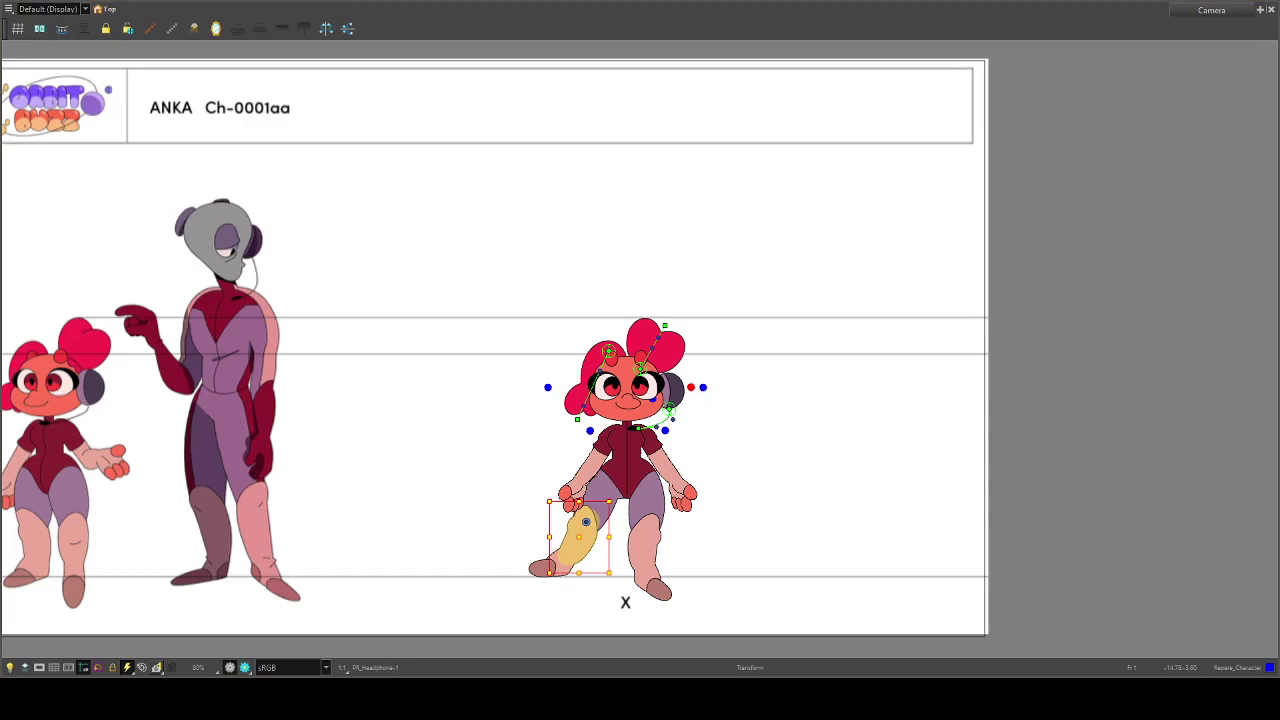
pyautogui.hotkey('ctrl', 'shift', 'z')
pyautogui.hotkey('ctrl', 'z')
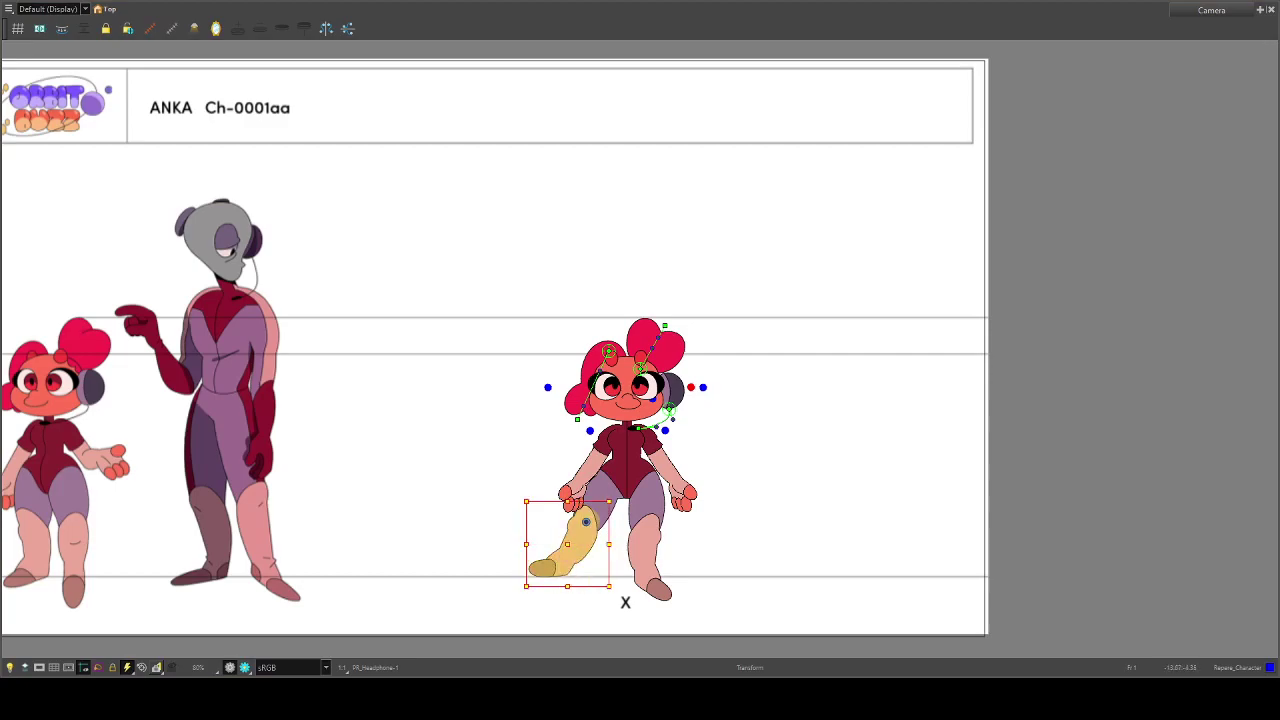
# Test swinging the right lower leg around the knee by repeatedly undoing and redoing its rotation.
pyautogui.hotkey('ctrl', 'z')
pyautogui.hotkey('ctrl', 'z')
pyautogui.hotkey('ctrl', 'z')
pyautogui.hotkey('ctrl', 'z')
pyautogui.hotkey('ctrl', 'z')
pyautogui.hotkey('ctrl', 'shift', 'z')
pyautogui.hotkey('ctrl', 'shift', 'z')
pyautogui.hotkey('ctrl', 'shift', 'z')
pyautogui.hotkey('ctrl', 'shift', 'z')
pyautogui.hotkey('ctrl', 'shift', 'z')
pyautogui.hotkey('ctrl', 'z')
pyautogui.hotkey('ctrl', 'z')
pyautogui.hotkey('ctrl', 'z')
pyautogui.hotkey('ctrl', 'shift', 'z')
pyautogui.hotkey('ctrl', 'shift', 'z')
pyautogui.hotkey('ctrl', 'z')
pyautogui.hotkey('ctrl', 'z')
pyautogui.hotkey('ctrl', 'z')
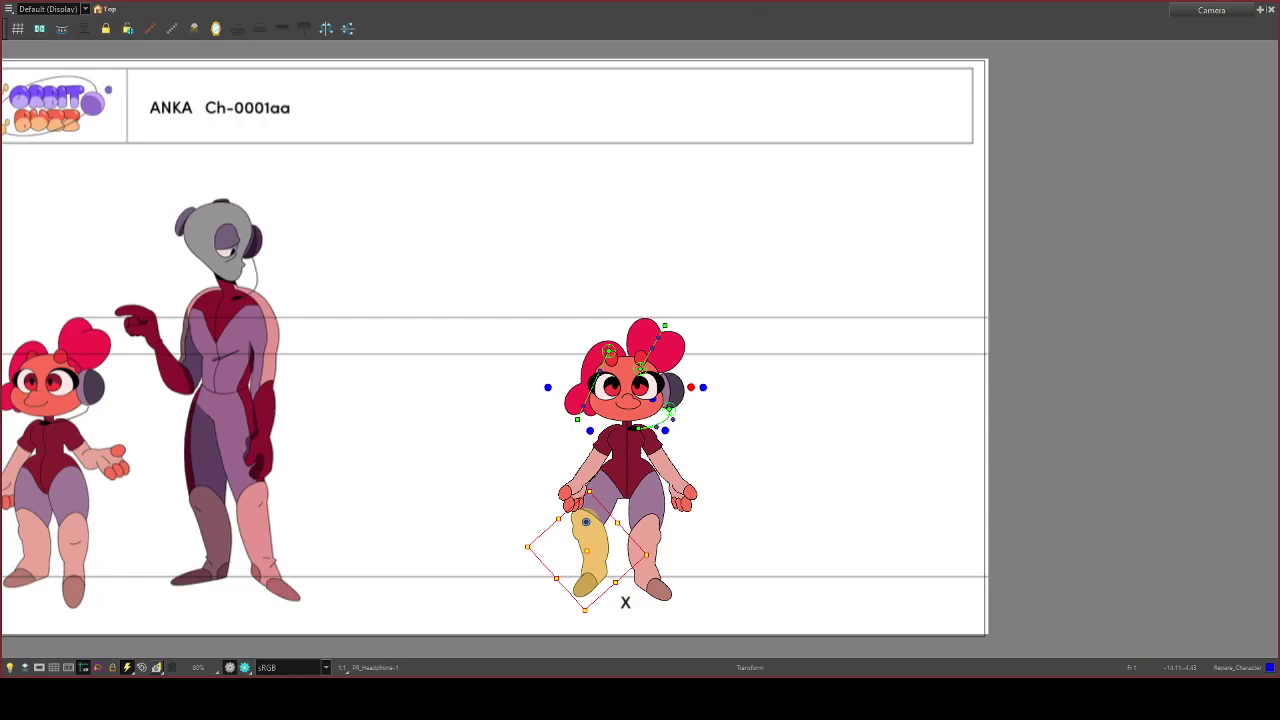
pyautogui.hotkey('ctrl', 'z')
# Test rotating the right foot around the ankle and undo the trial leg changes.
pyautogui.scroll(3, 571, 529)
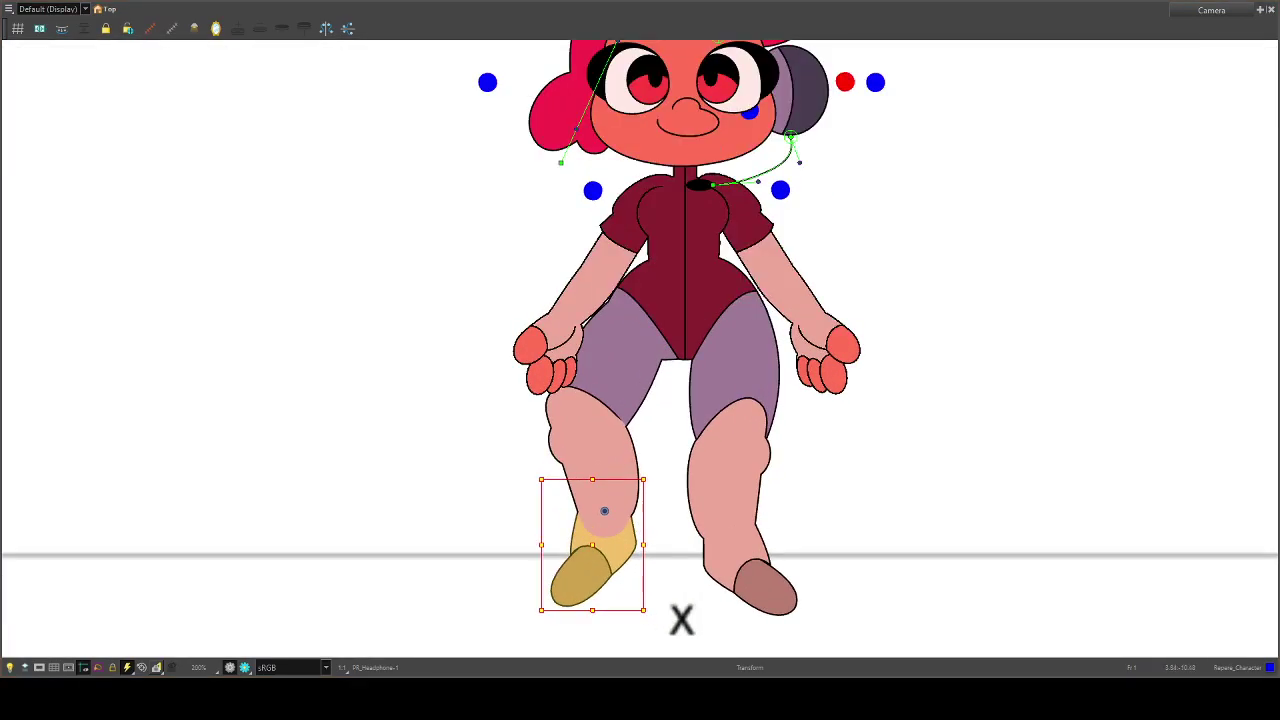
pyautogui.hotkey('ctrl', 'shift', 'z')
pyautogui.hotkey('ctrl', 'shift', 'z')
pyautogui.hotkey('ctrl', 'shift', 'z')
pyautogui.hotkey('ctrl', 'z')
pyautogui.hotkey('ctrl', 'z')
pyautogui.hotkey('ctrl', 'shift', 'z')
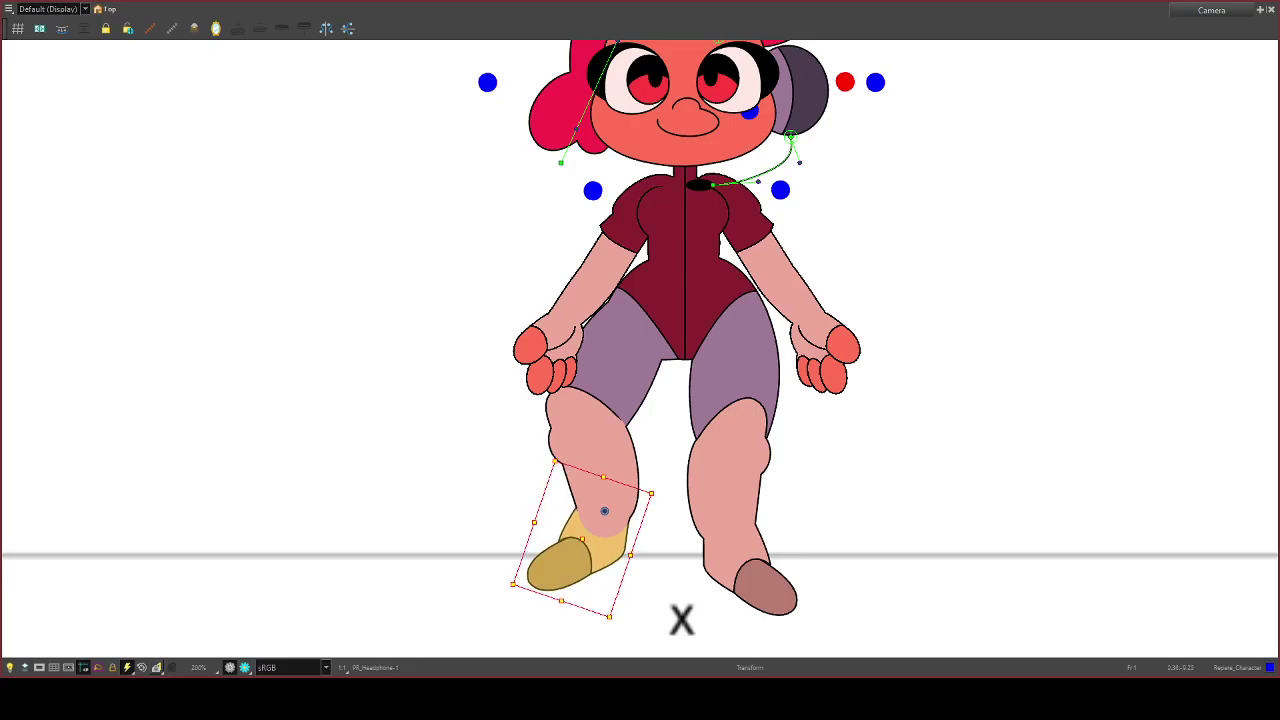
pyautogui.hotkey('ctrl', 'z')
pyautogui.hotkey('ctrl', 'z')
pyautogui.scroll(-4, 400, 515)
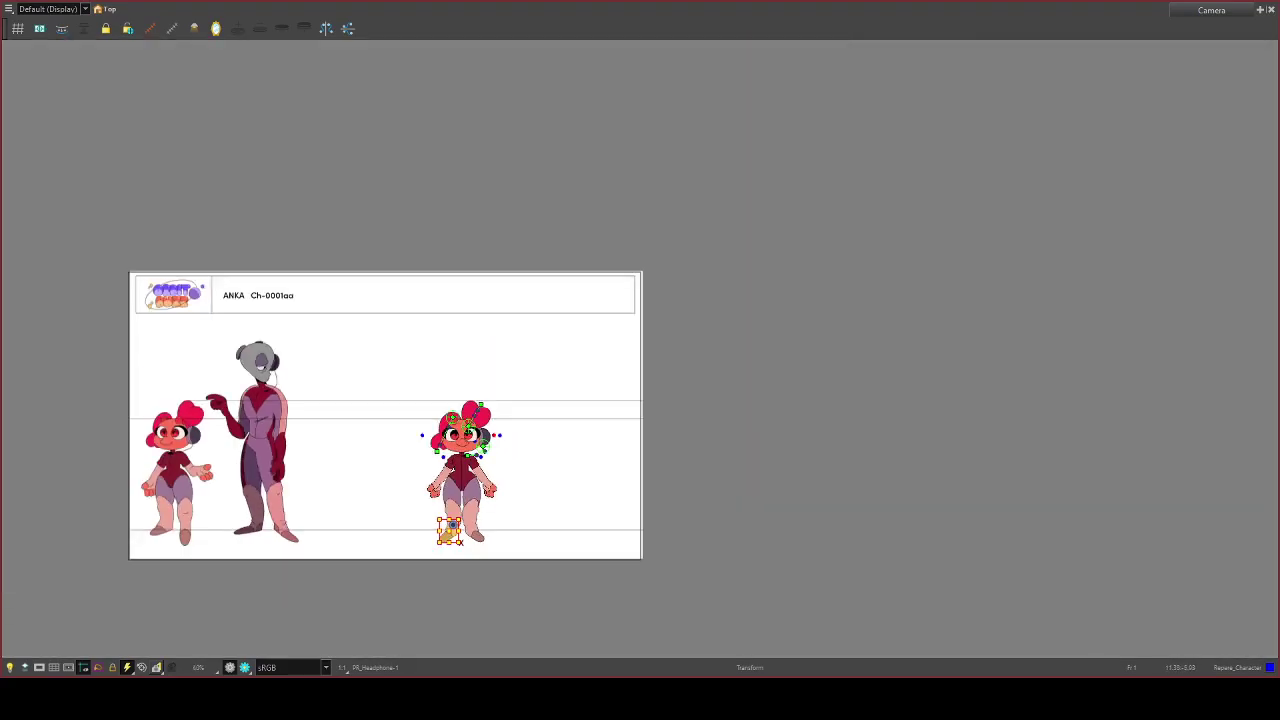
# Select the entire character through the X marker beneath its feet, show its deformation controls and examine them from legs to head.
pyautogui.scroll(4, 365, 517)
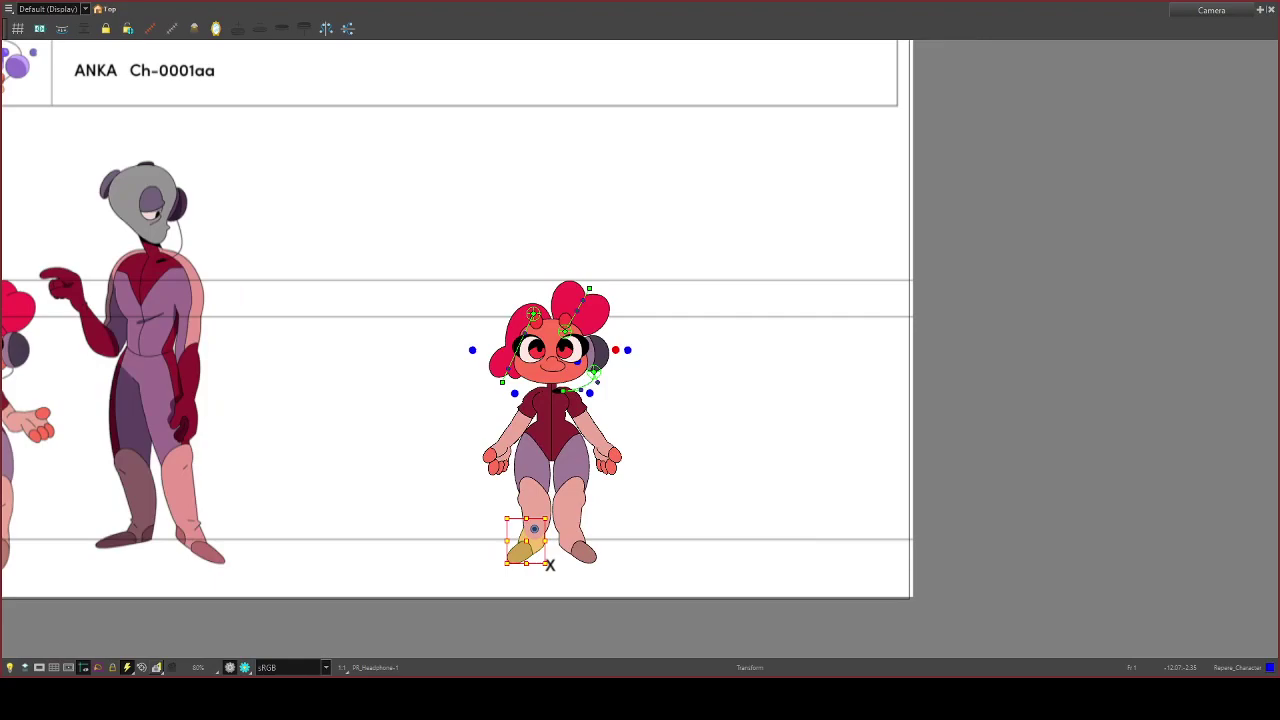
pyautogui.click(549, 565)
pyautogui.hotkey('ctrl', 'a')
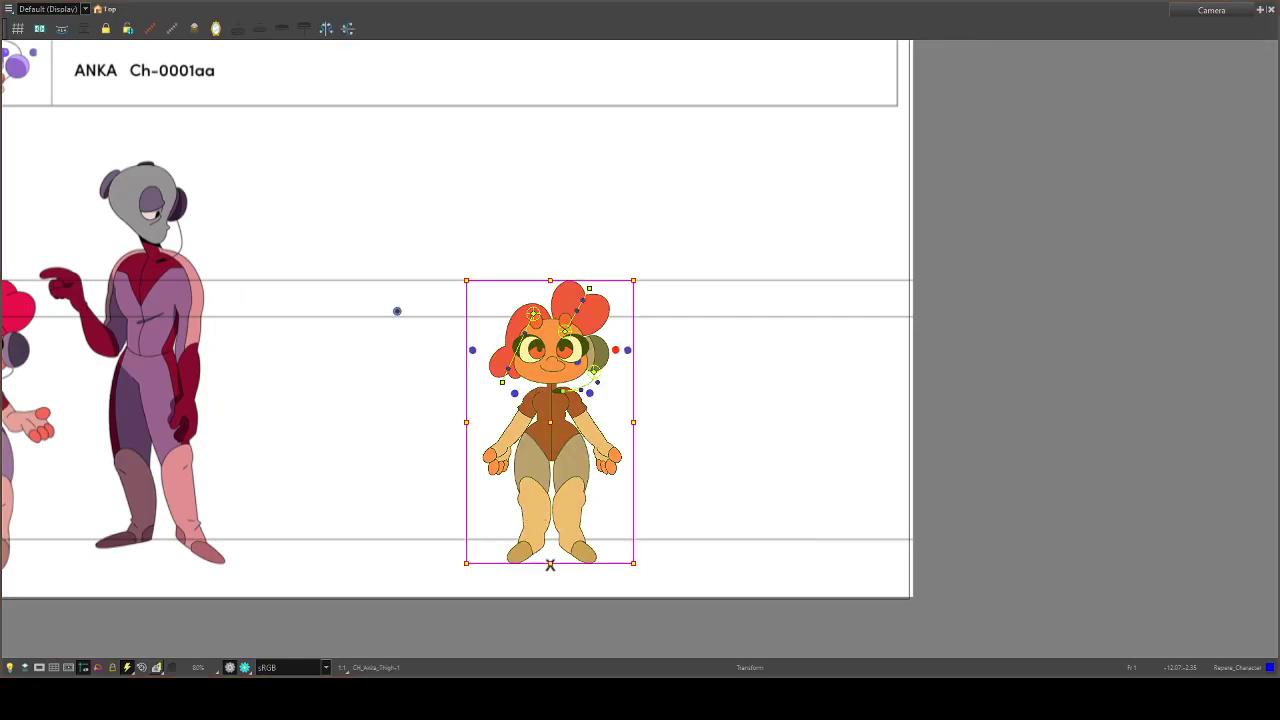
pyautogui.scroll(4, 549, 565)
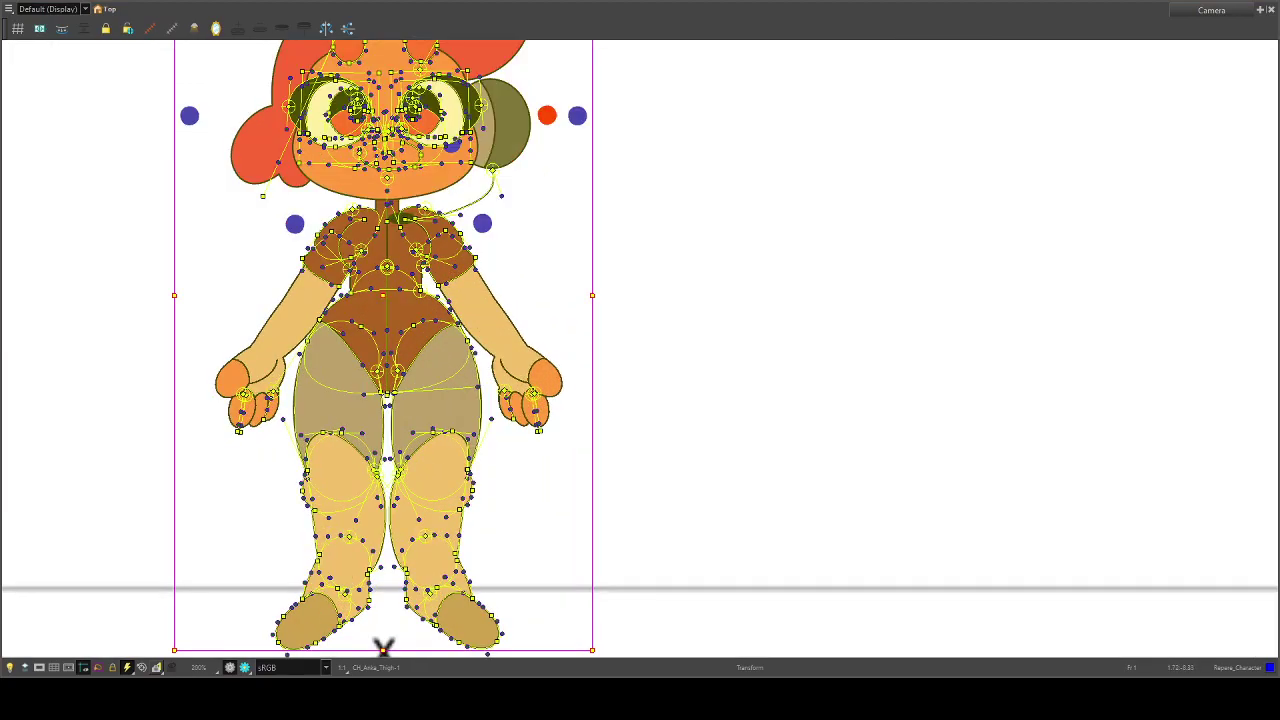
pyautogui.scroll(-3, 384, 648)
pyautogui.scroll(4, 457, 617)
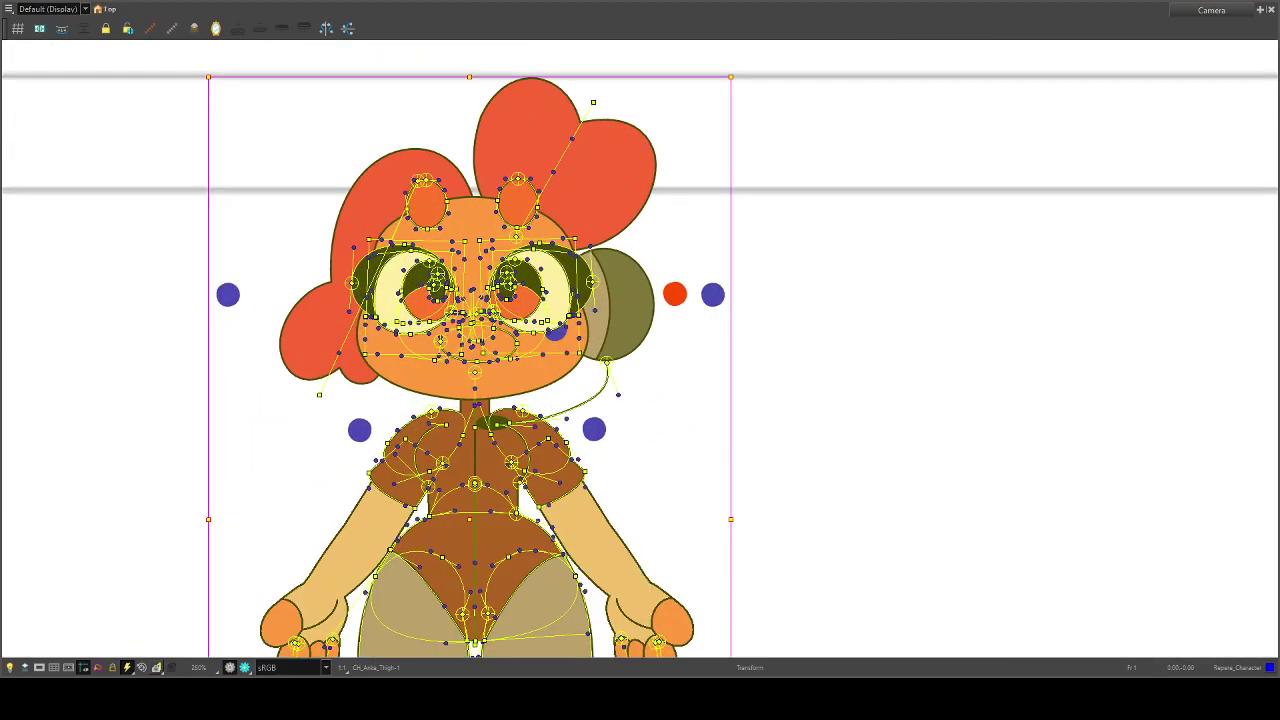
# Reselect the entire character through the X marker, hide all its deformation controls and clear the selection.
pyautogui.scroll(-3, 456, 621)
pyautogui.click(456, 621)
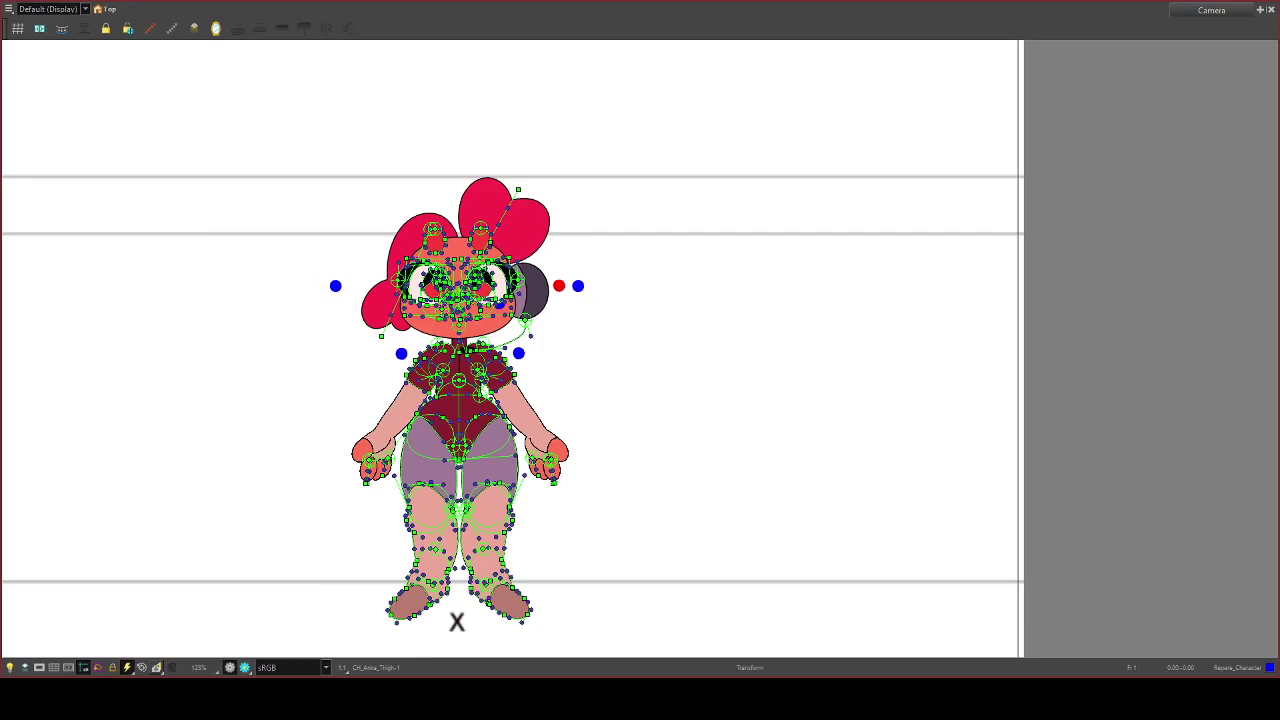
pyautogui.click(456, 621)
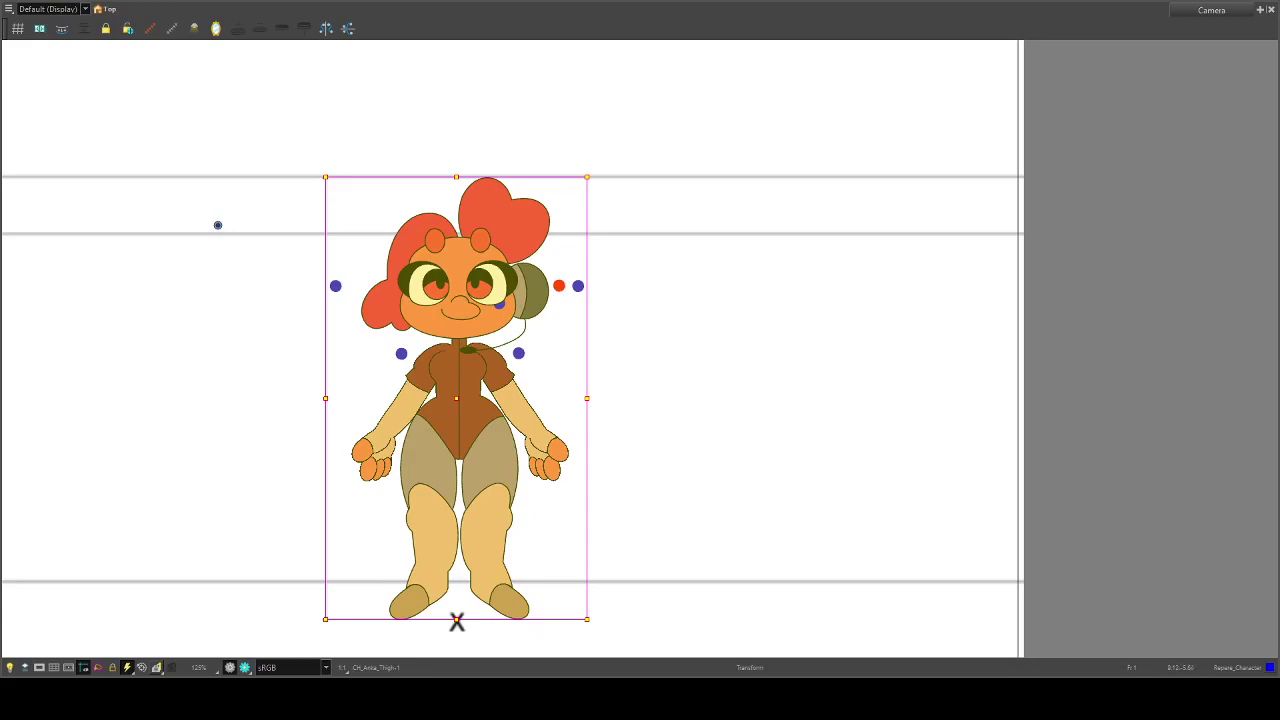
pyautogui.press('Escape')
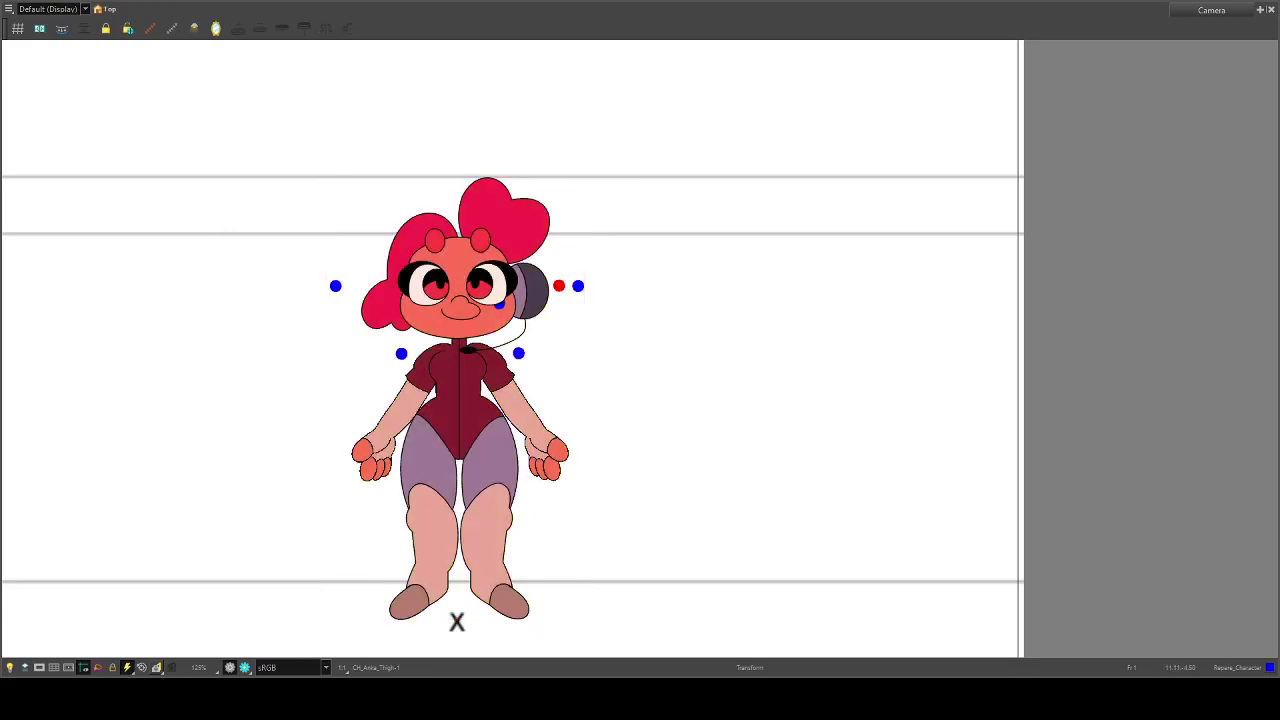